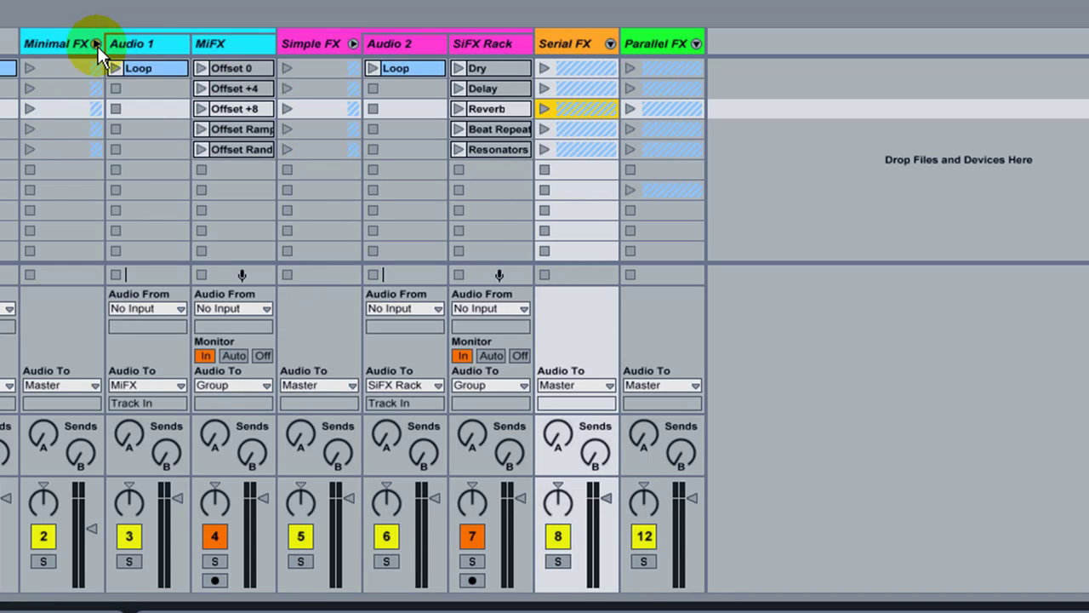
# - Fold the Minimal FX and Simple FX groups and unfold the Serial FX group to show its tracks
pyautogui.click(98, 47)
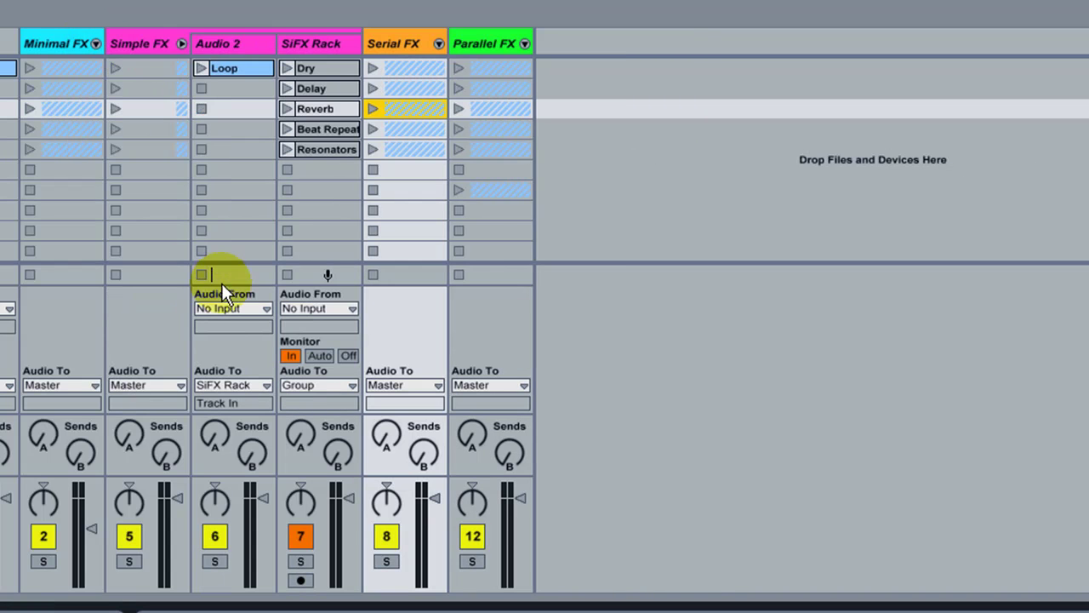
pyautogui.click(213, 40)
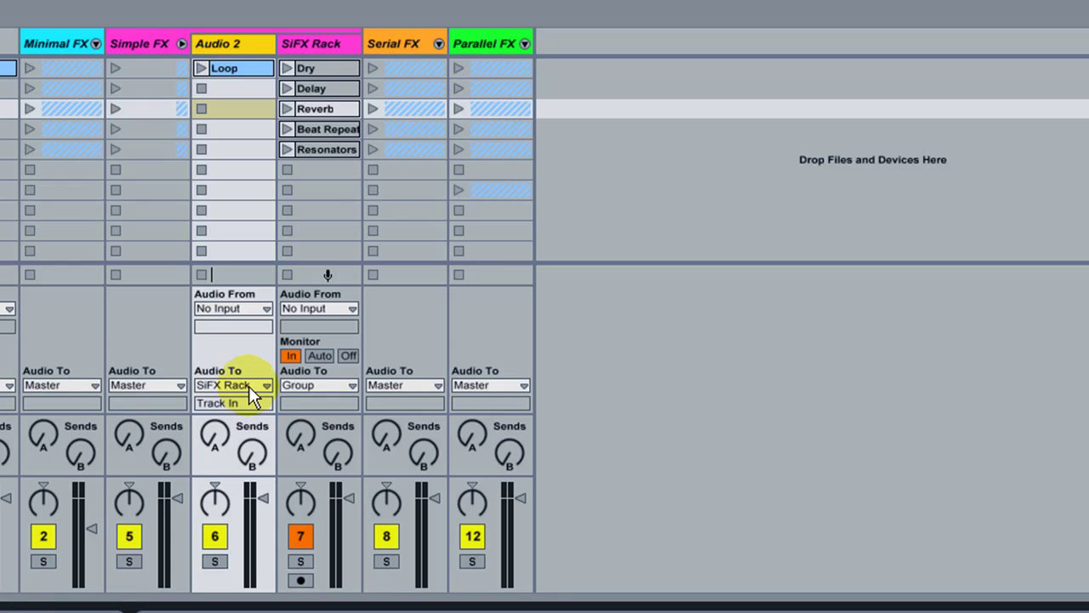
pyautogui.click(315, 44)
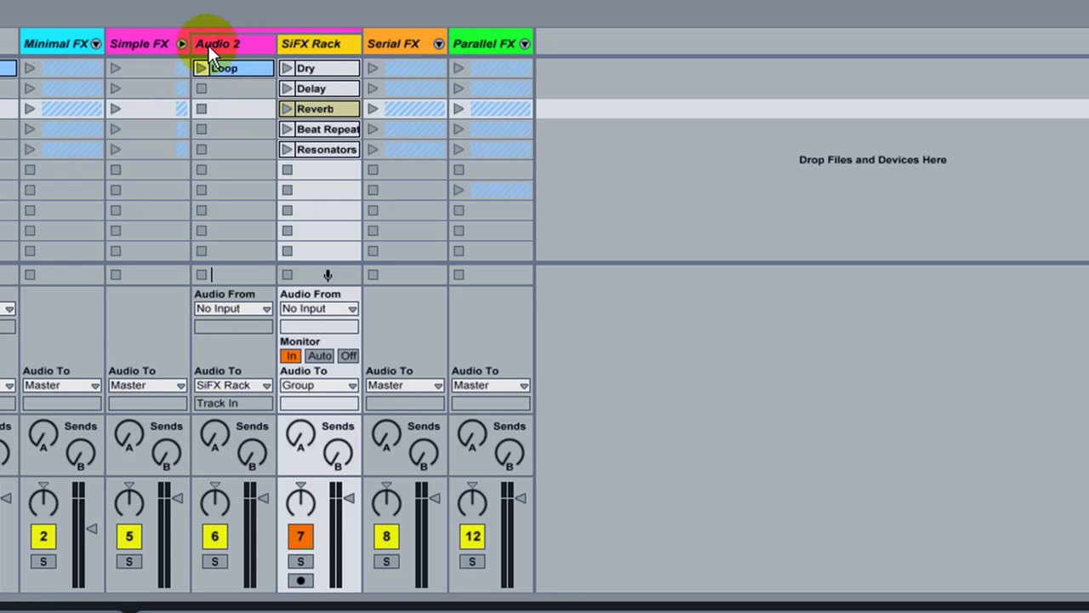
pyautogui.click(182, 43)
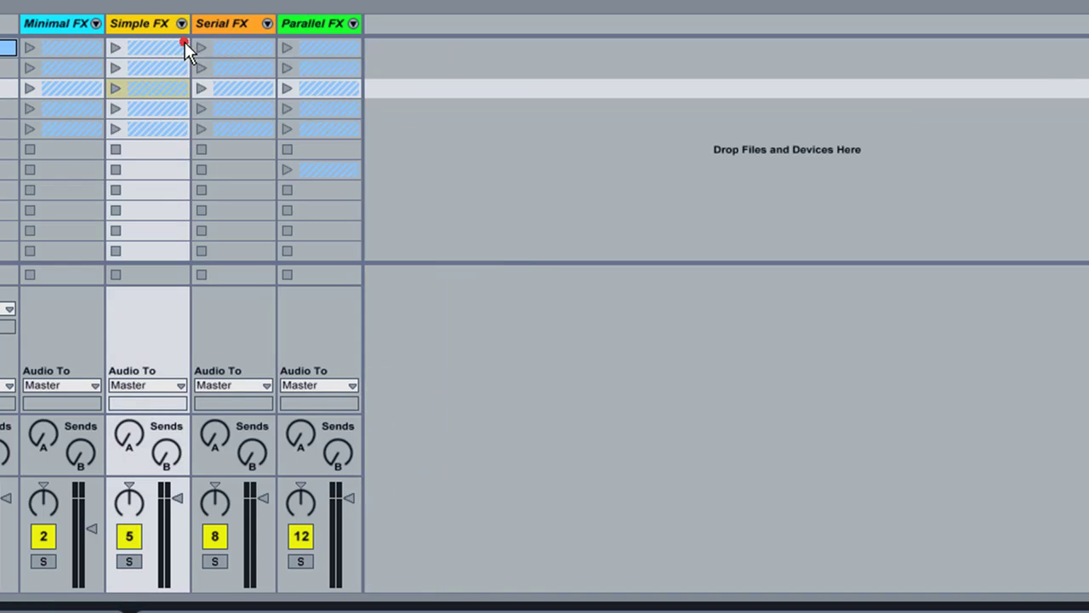
pyautogui.click(267, 42)
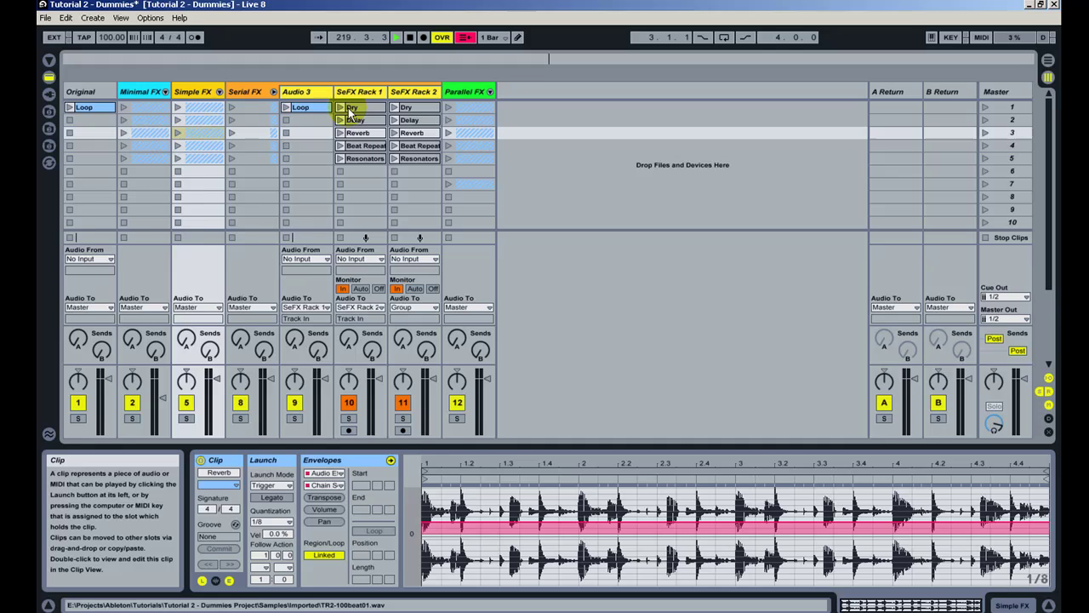
# - Show the Audio Effect Rack chain selector envelope of the Delay clip on SeFX Rack 1
pyautogui.click(390, 67)
pyautogui.click(354, 121)
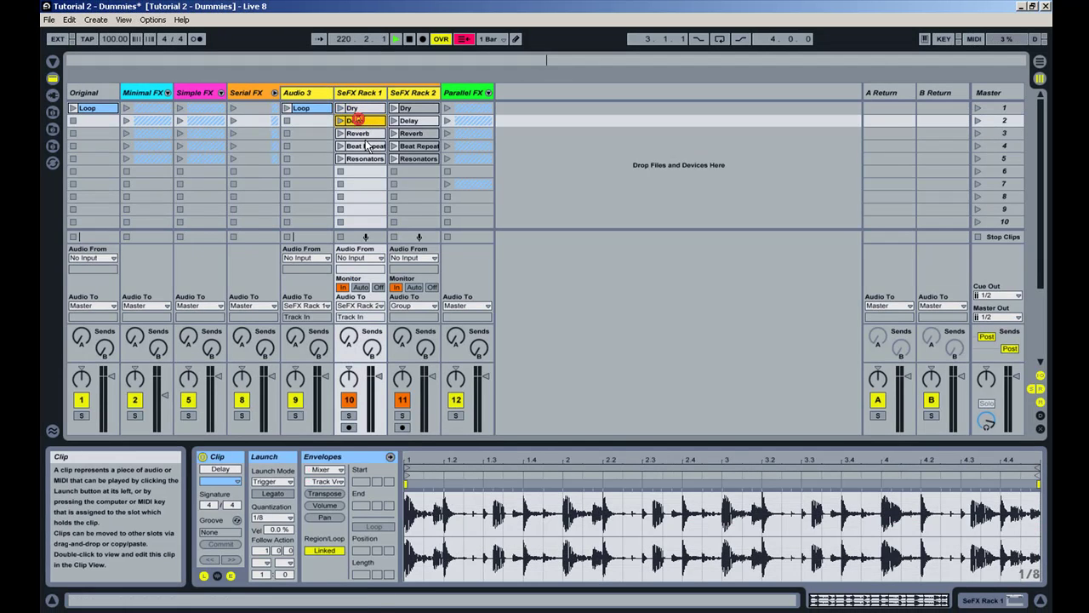
pyautogui.click(324, 469)
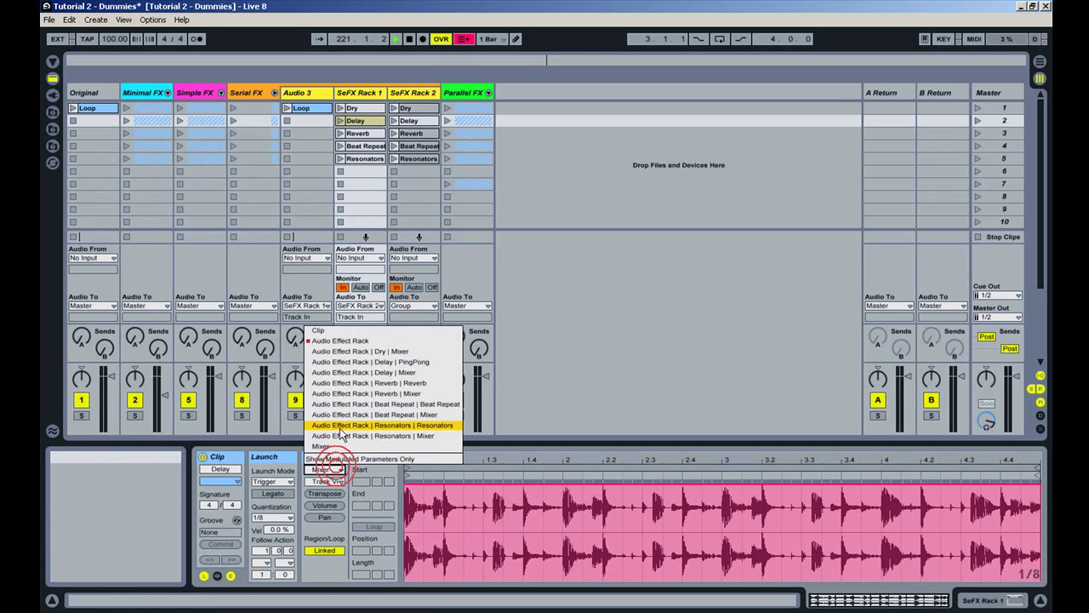
pyautogui.click(342, 351)
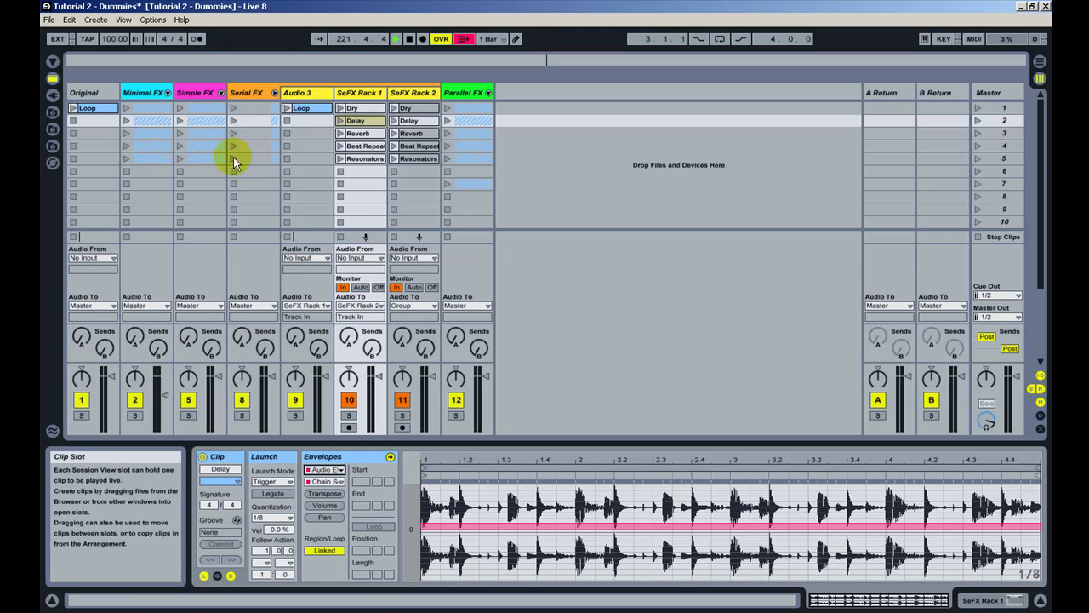
# - Compare the chain selector envelopes of the Reverb, Beat Repeat, Resonators, Delay and Dry clips on SeFX Rack 1
pyautogui.click(370, 135)
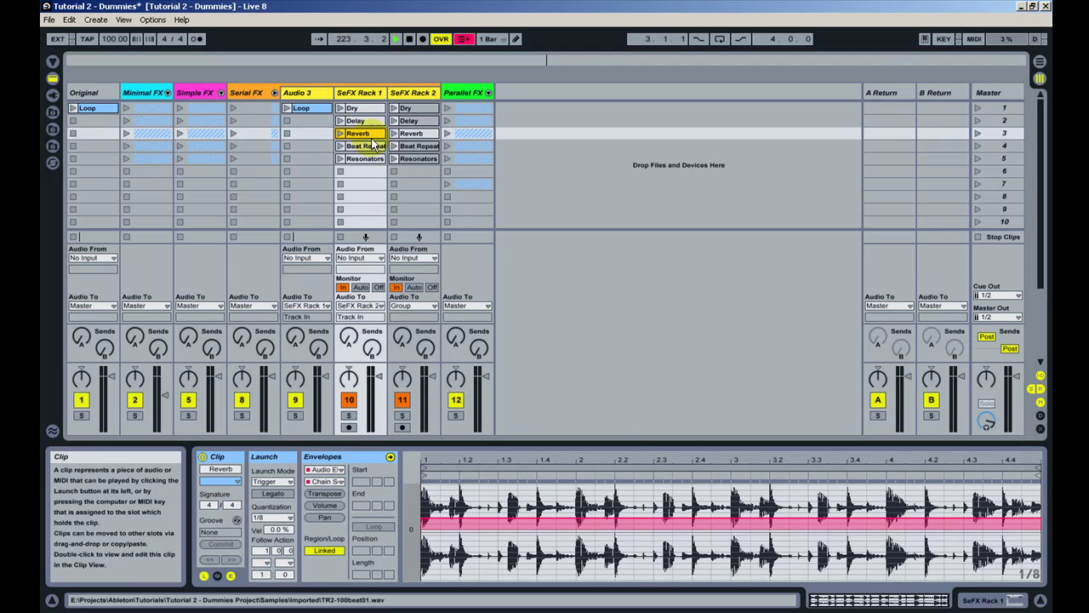
pyautogui.click(364, 146)
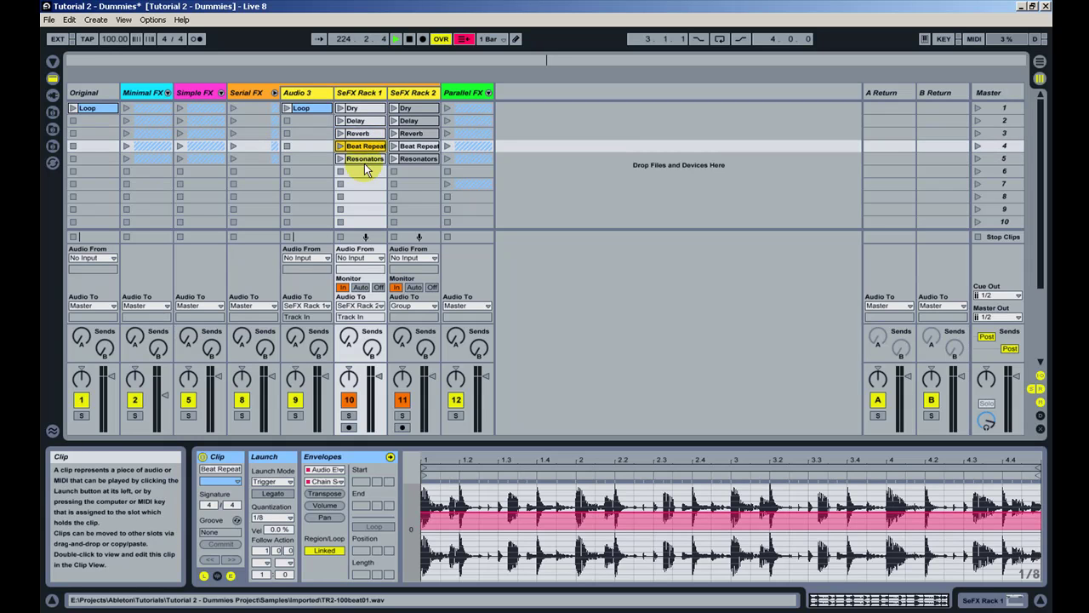
pyautogui.click(362, 159)
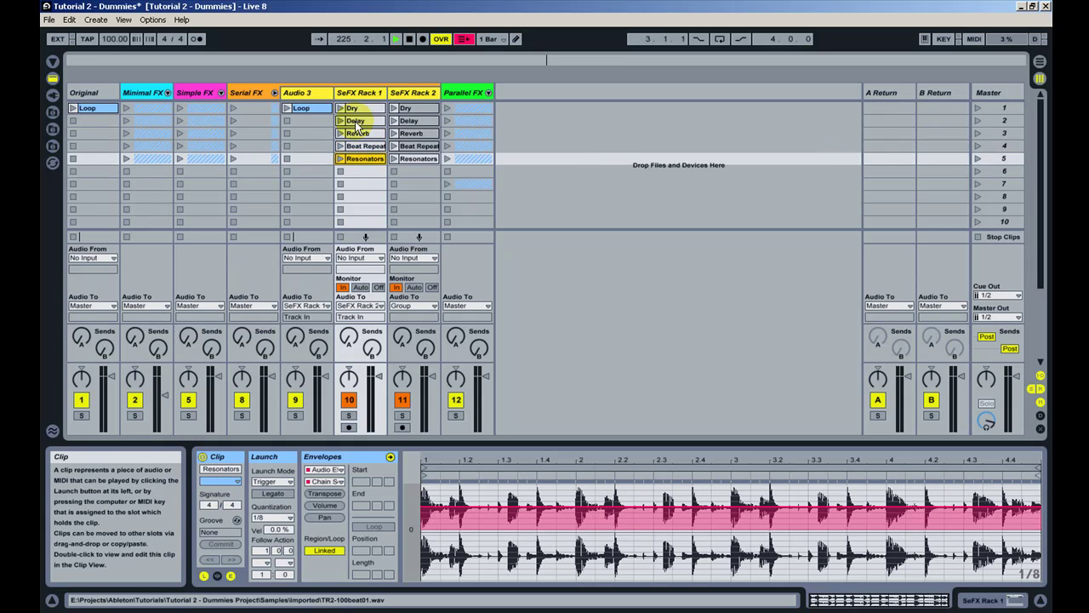
pyautogui.click(358, 122)
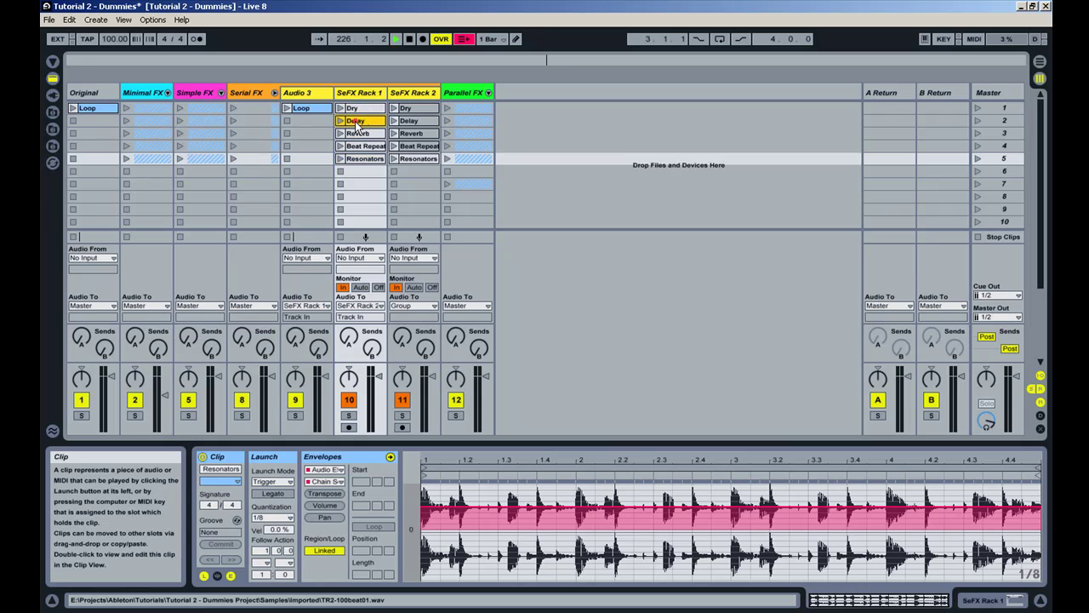
pyautogui.click(367, 135)
pyautogui.click(370, 146)
pyautogui.click(364, 159)
pyautogui.click(366, 121)
pyautogui.click(359, 108)
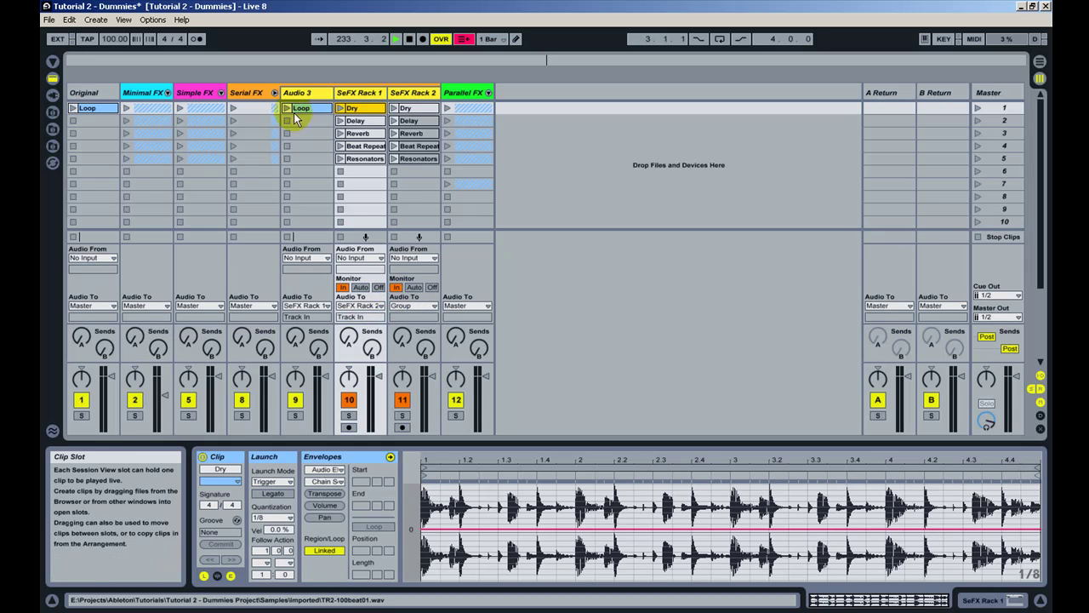
# - Play the Serial FX group's first row and audition Delay on SeFX Rack 1 with Resonators and Reverb on SeFX Rack 2
pyautogui.click(235, 109)
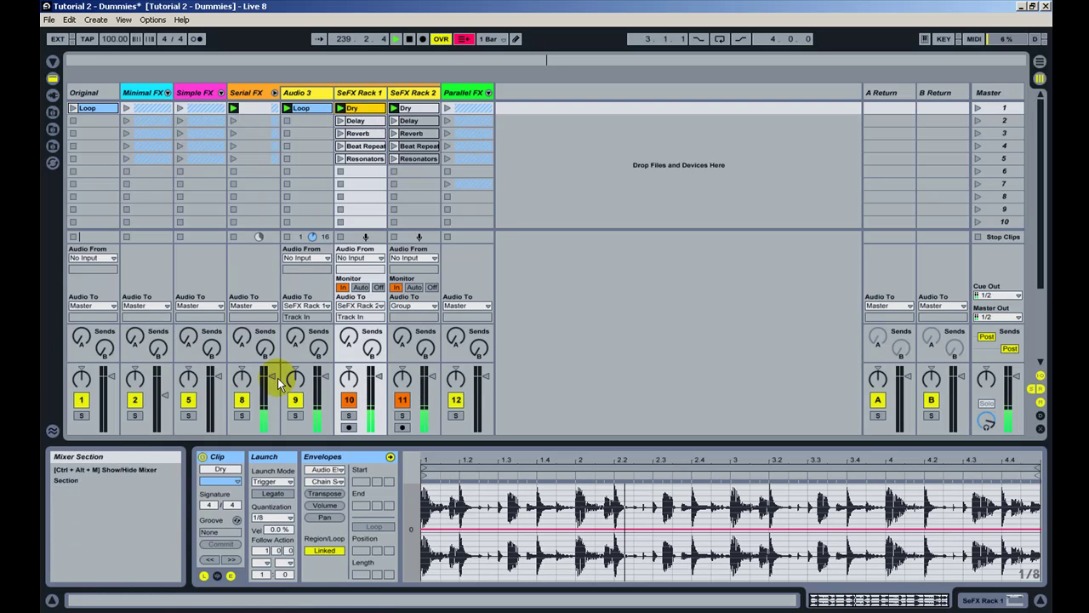
pyautogui.click(338, 121)
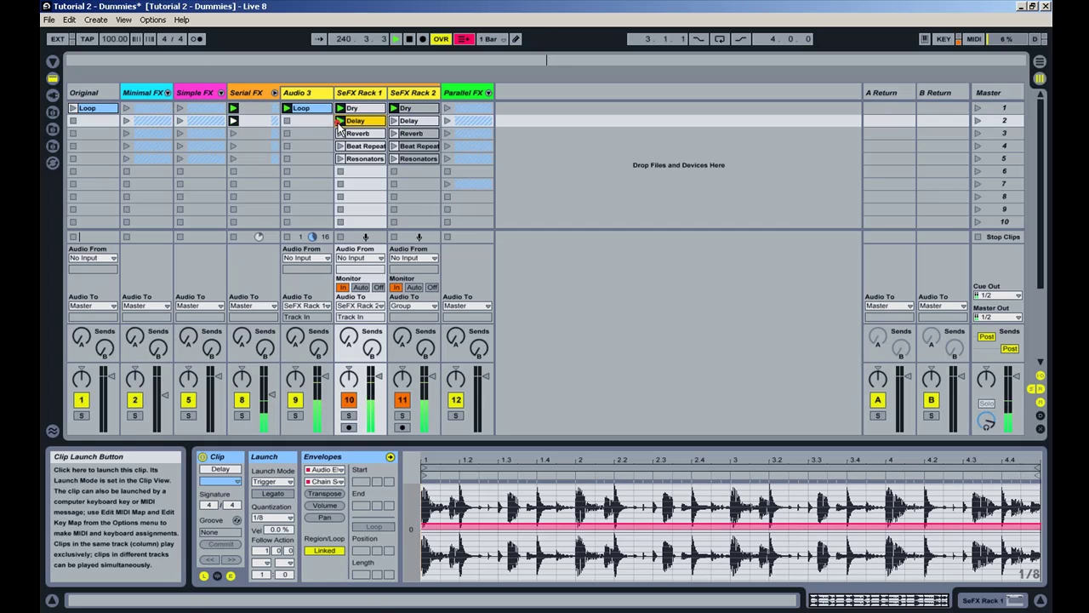
pyautogui.click(394, 159)
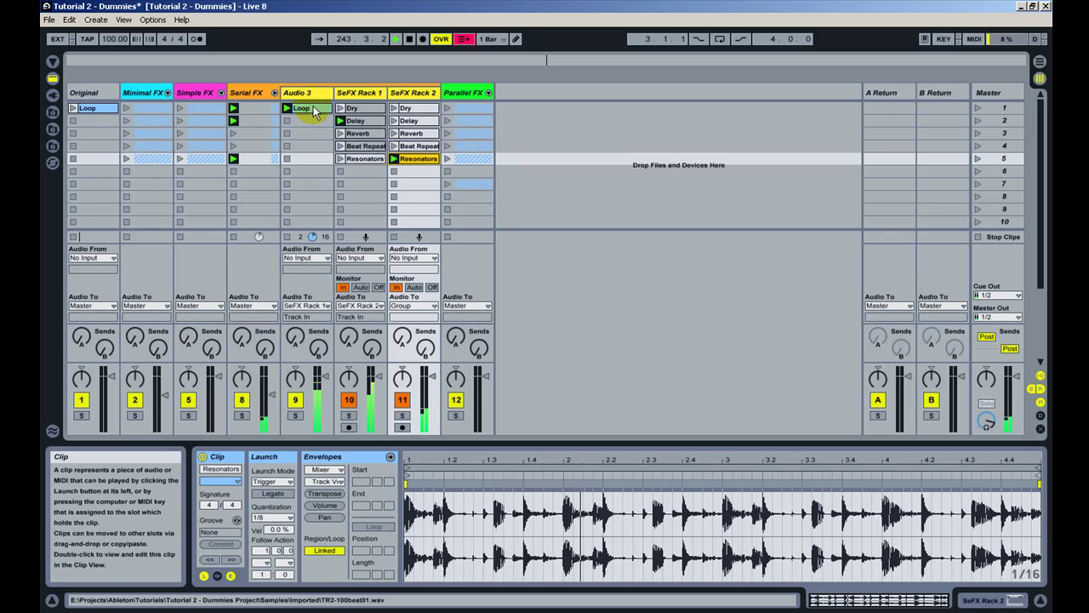
pyautogui.click(343, 121)
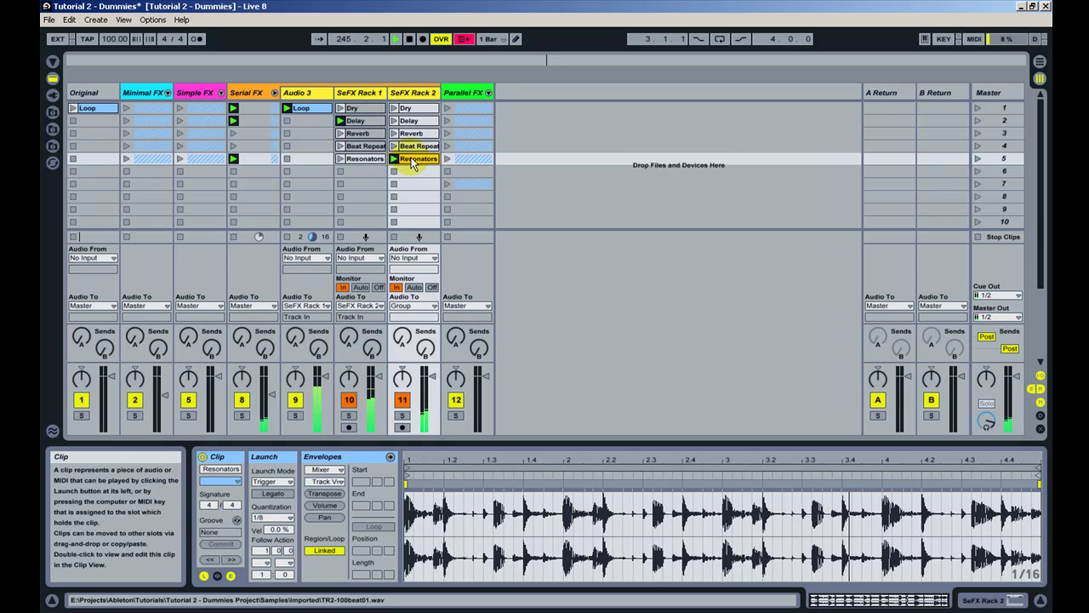
pyautogui.click(396, 133)
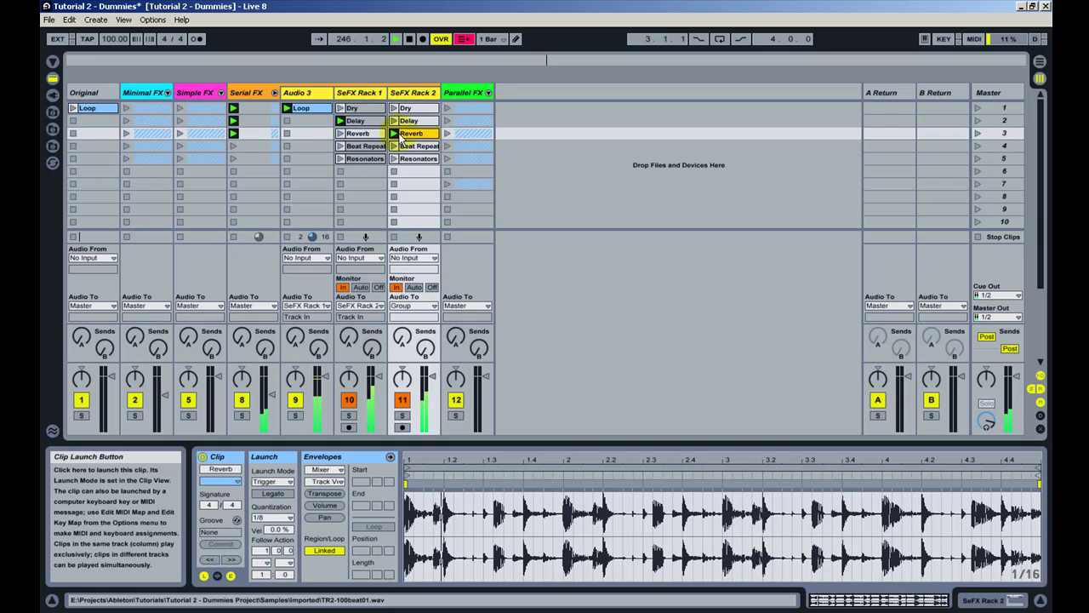
# - Stop the Audio 3 loop and all playing clips in the Serial FX group
pyautogui.click(287, 237)
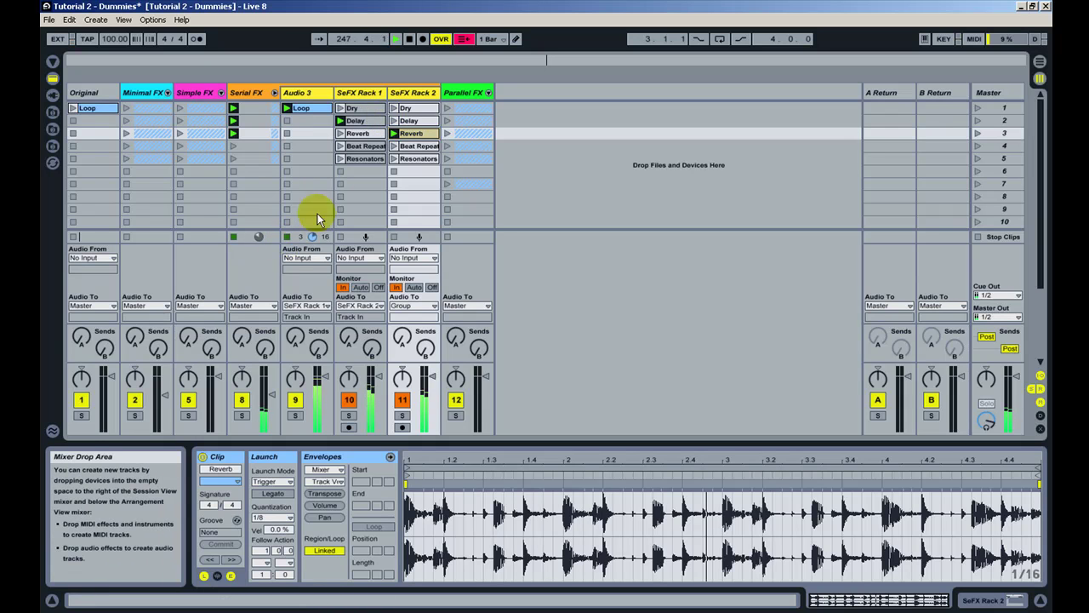
pyautogui.click(243, 233)
pyautogui.click(242, 236)
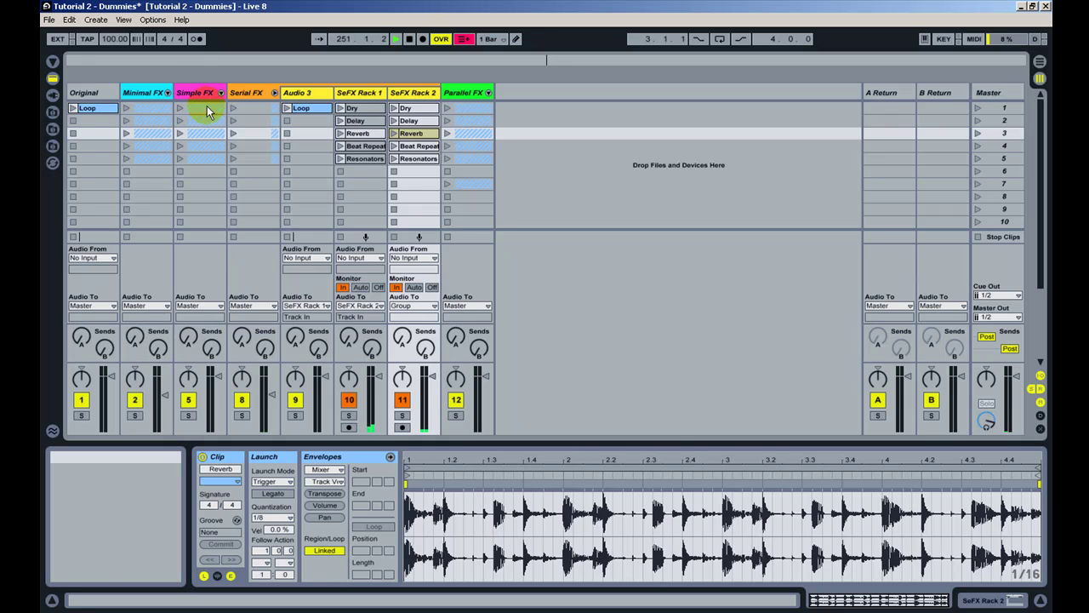
# - Fold the Serial FX group and unfold the Parallel FX group to show its tracks
pyautogui.click(274, 93)
pyautogui.click(330, 80)
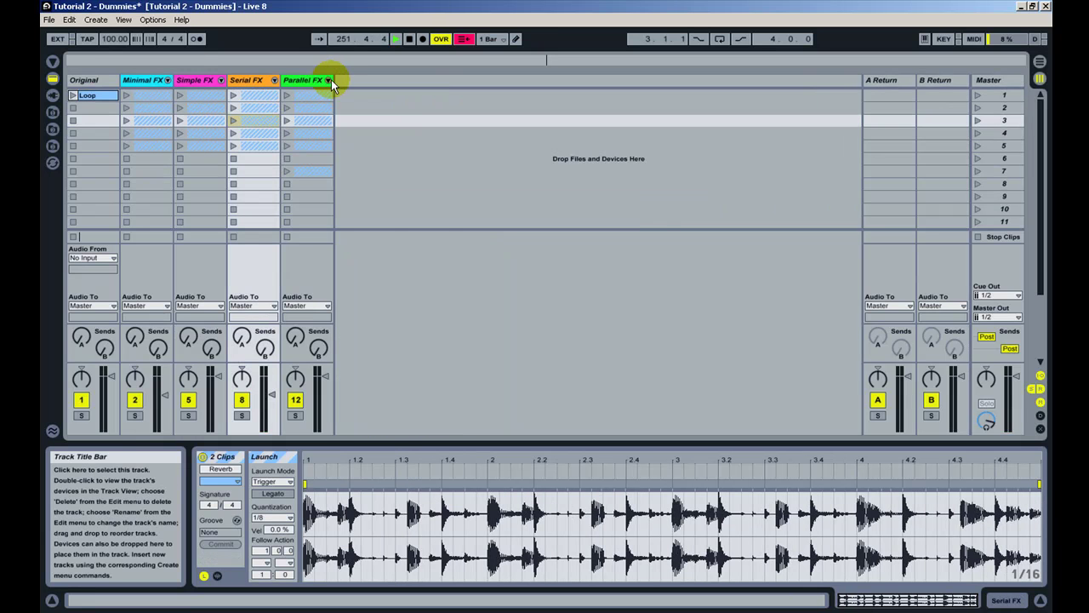
pyautogui.click(329, 80)
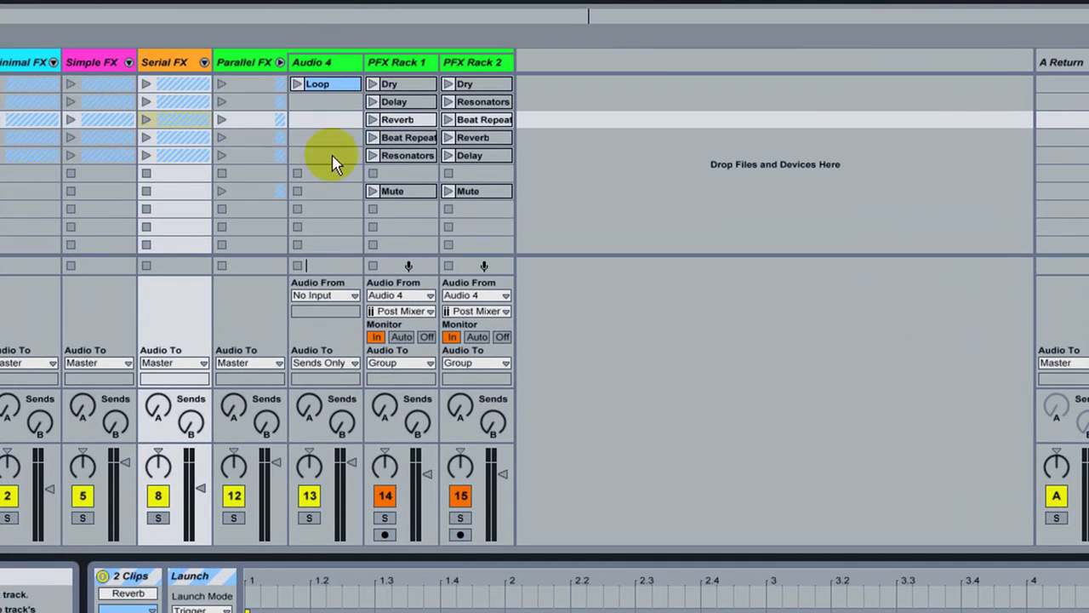
# - Inspect Audio 4's output routing choices, keep Sends Only selected, and check its send A and B controls
pyautogui.click(324, 363)
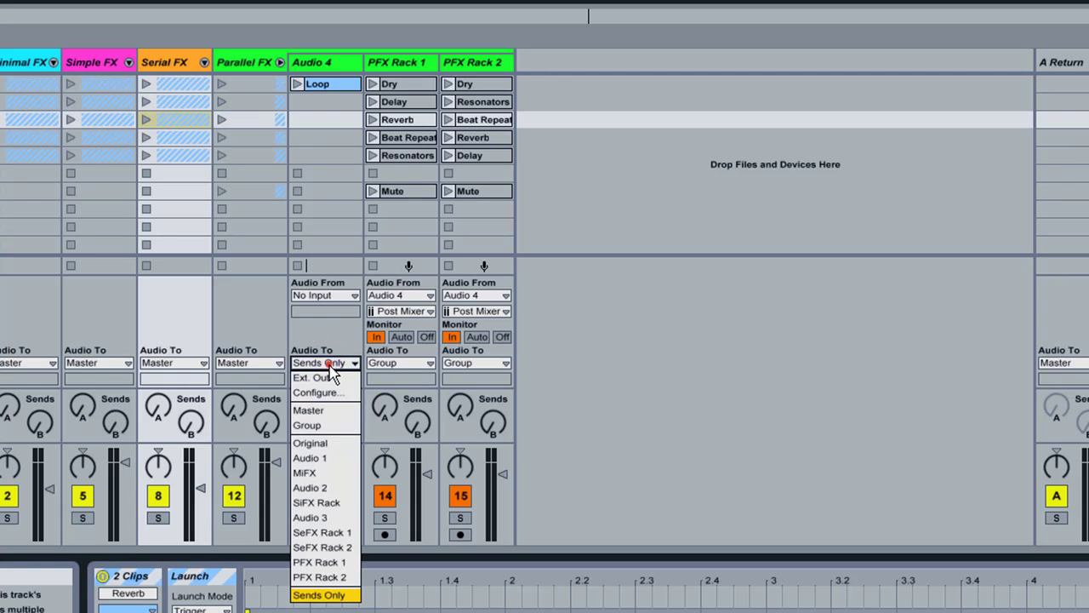
pyautogui.click(332, 598)
pyautogui.click(312, 406)
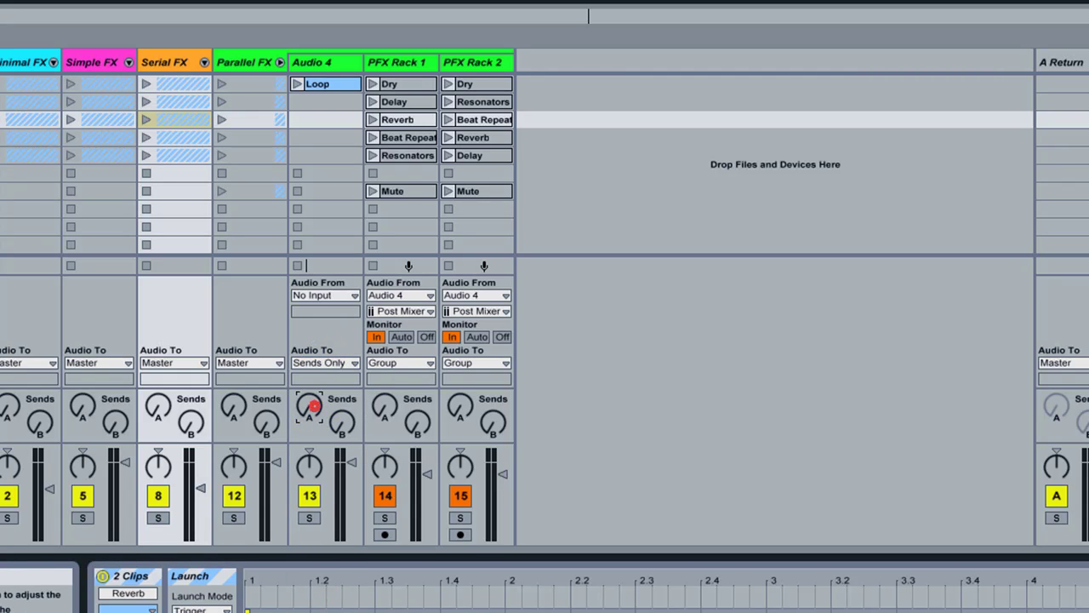
pyautogui.click(340, 420)
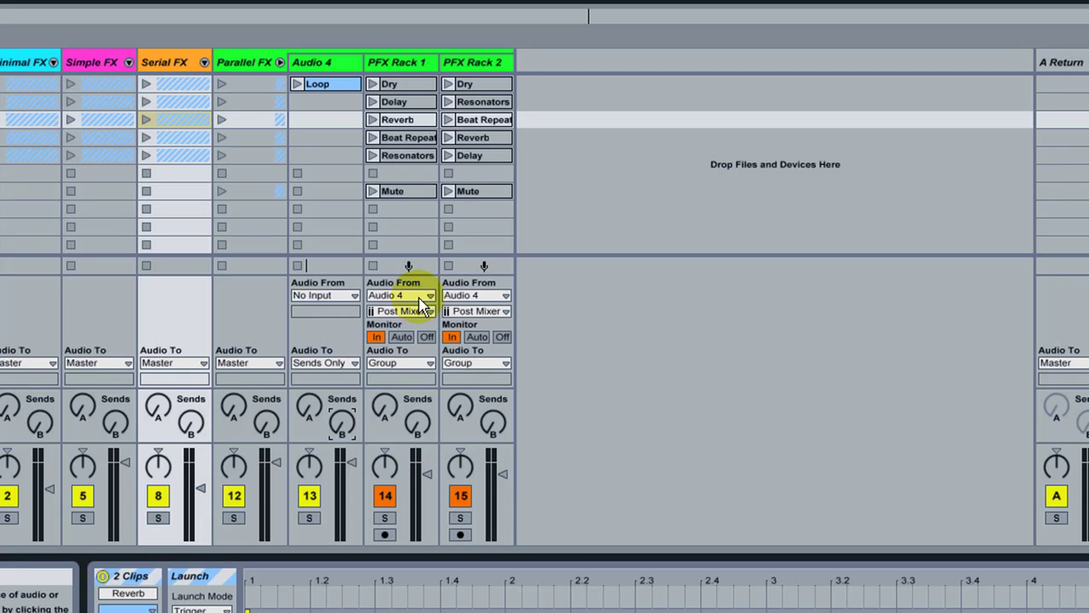
# - Inspect the PFX Rack 1 and PFX Rack 2 tracks and check PFX Rack 1's audio input source
pyautogui.click(388, 67)
pyautogui.click(455, 64)
pyautogui.click(412, 64)
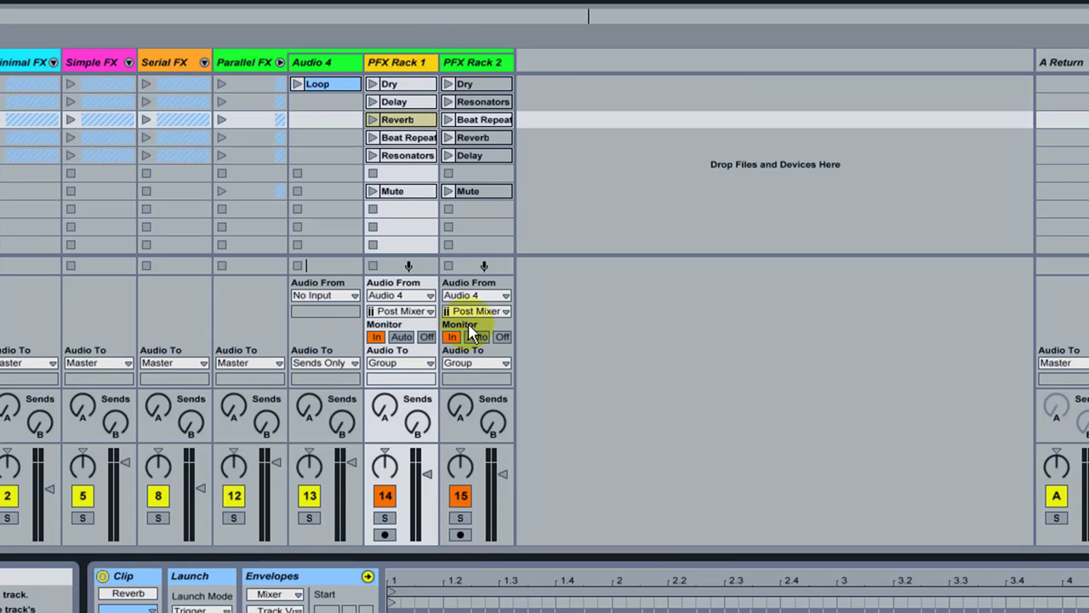
pyautogui.click(430, 295)
pyautogui.click(427, 298)
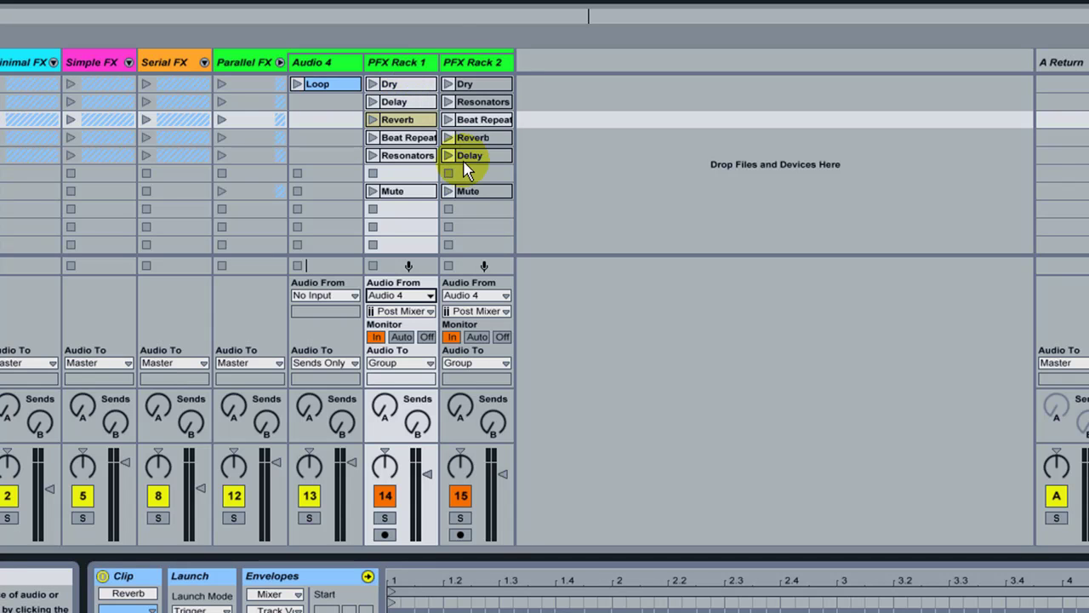
# - Show the Audio Effect Rack envelope of the Resonators clip on PFX Rack 2 and compare the Beat Repeat and Reverb clips
pyautogui.click(463, 84)
pyautogui.click(472, 101)
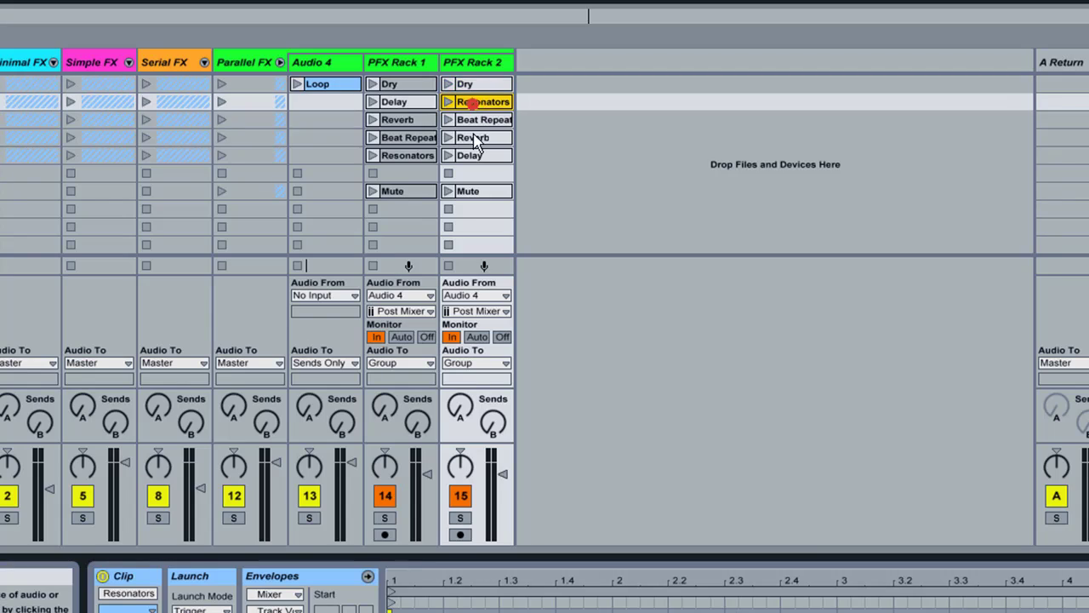
pyautogui.click(276, 594)
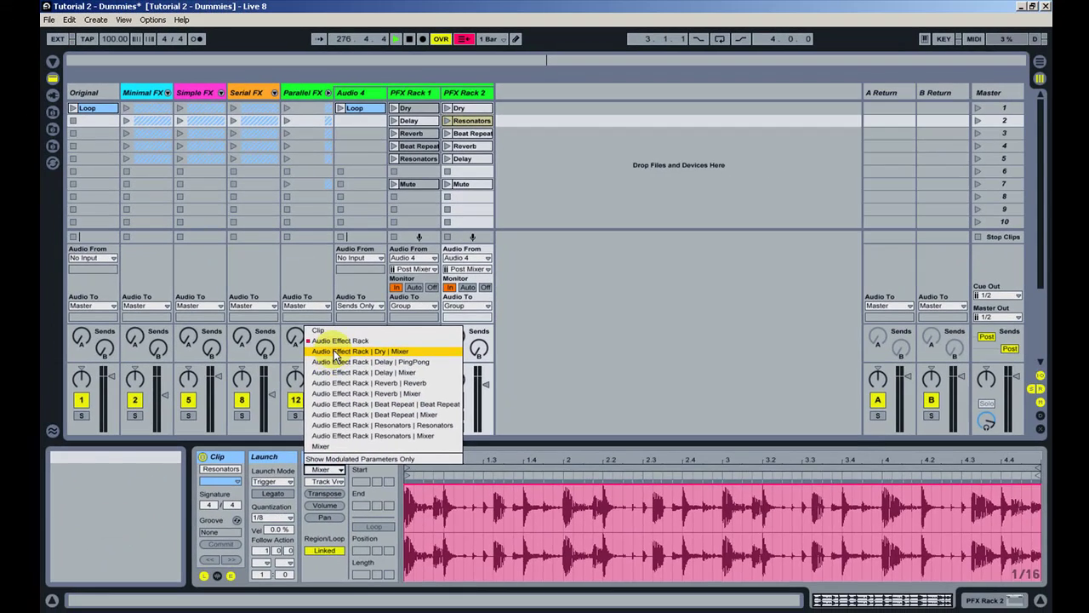
pyautogui.click(336, 342)
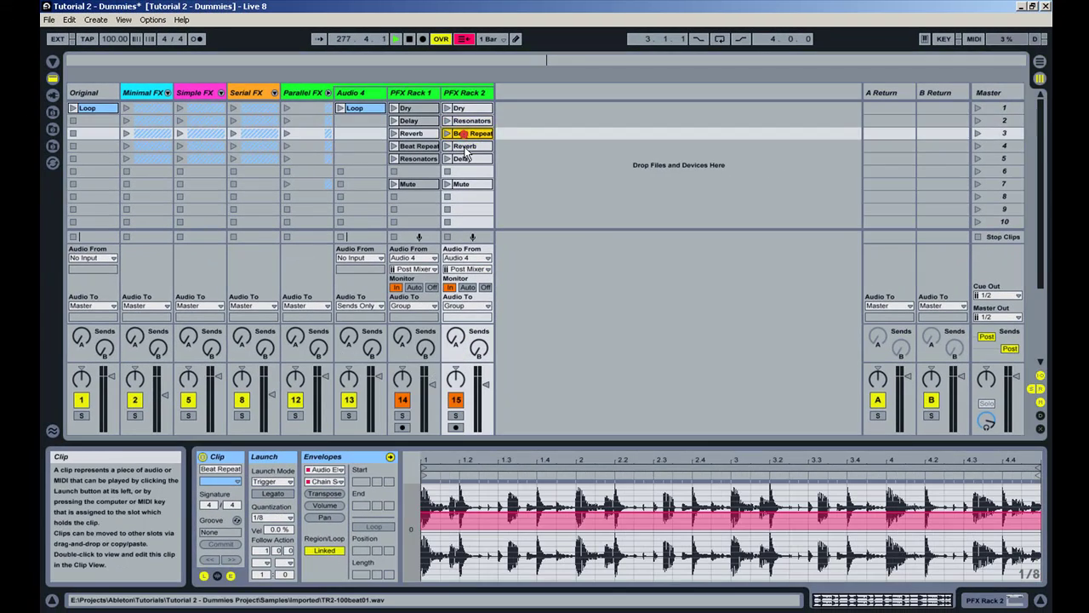
pyautogui.click(466, 146)
# - Show the Audio Effect Rack envelope of PFX Rack 1's Reverb clip and compare the track's other clips, ending with Mute
pyautogui.click(429, 147)
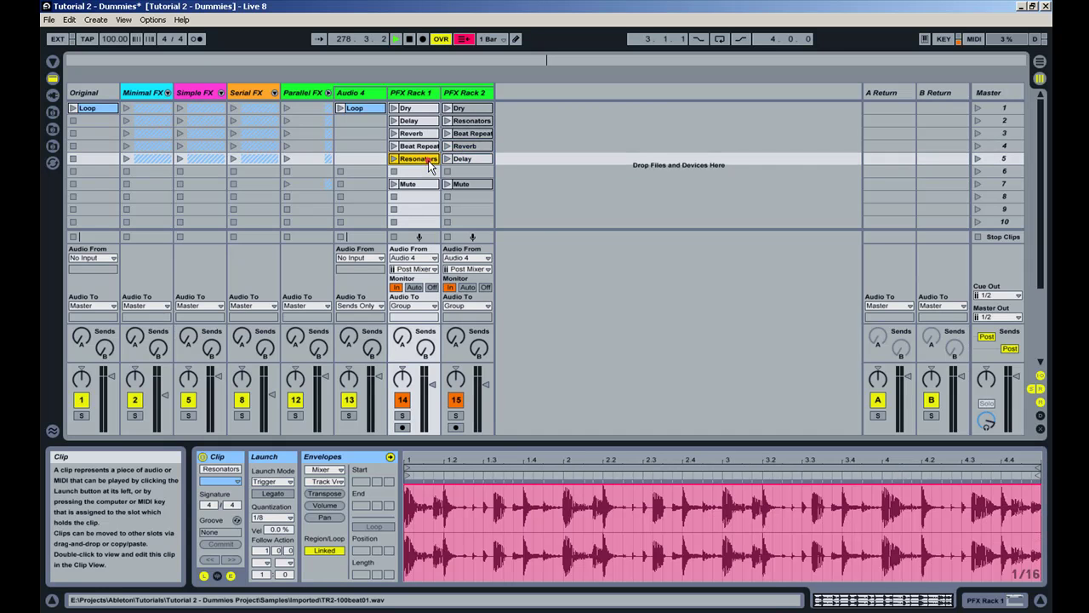
pyautogui.click(413, 134)
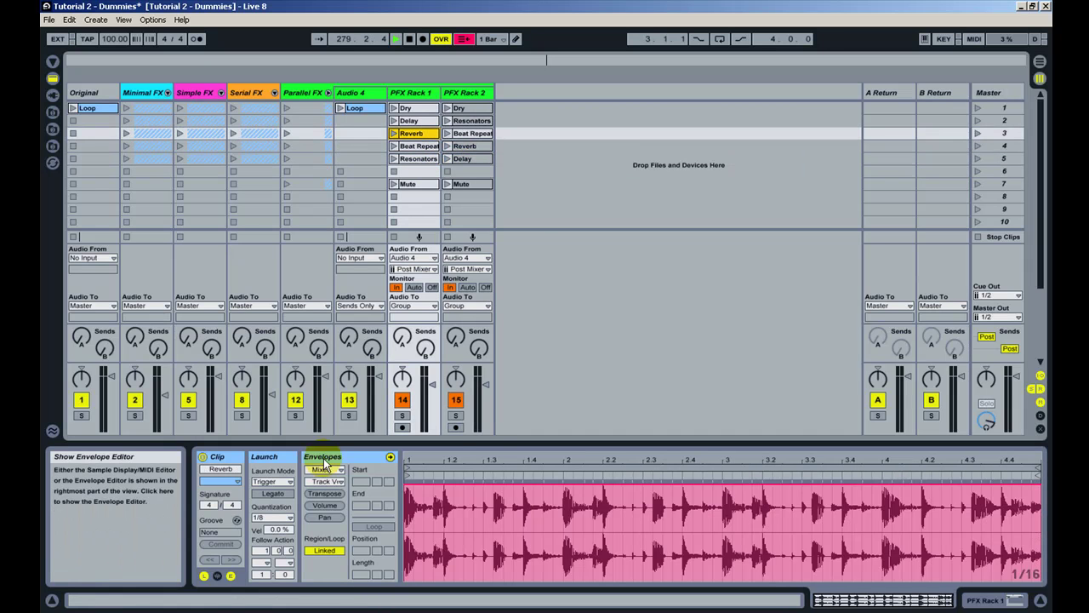
pyautogui.click(326, 470)
pyautogui.click(328, 343)
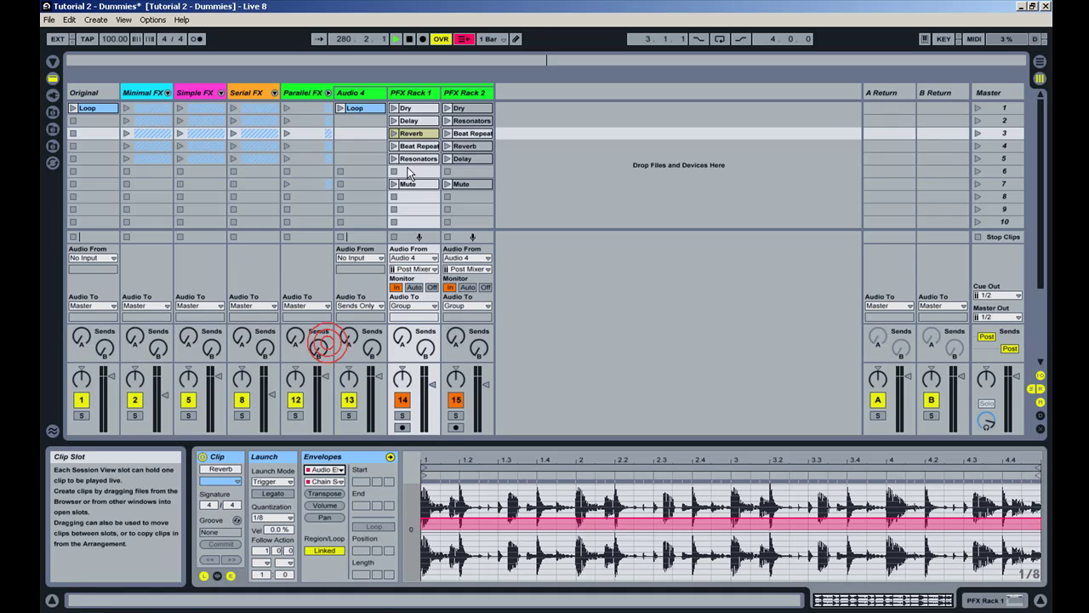
pyautogui.click(407, 146)
pyautogui.click(406, 161)
pyautogui.click(406, 108)
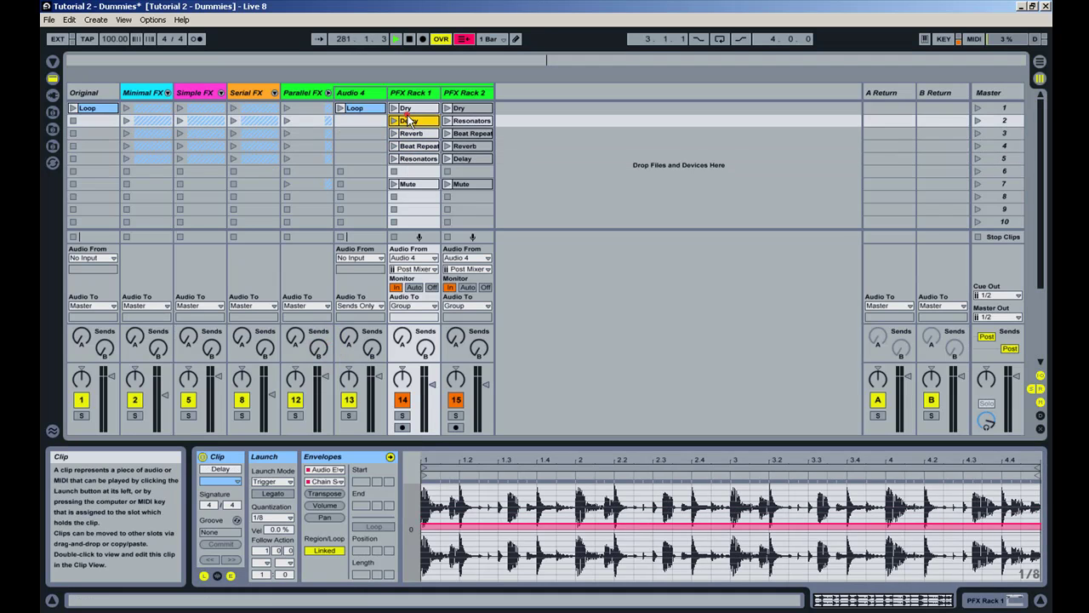
pyautogui.click(425, 191)
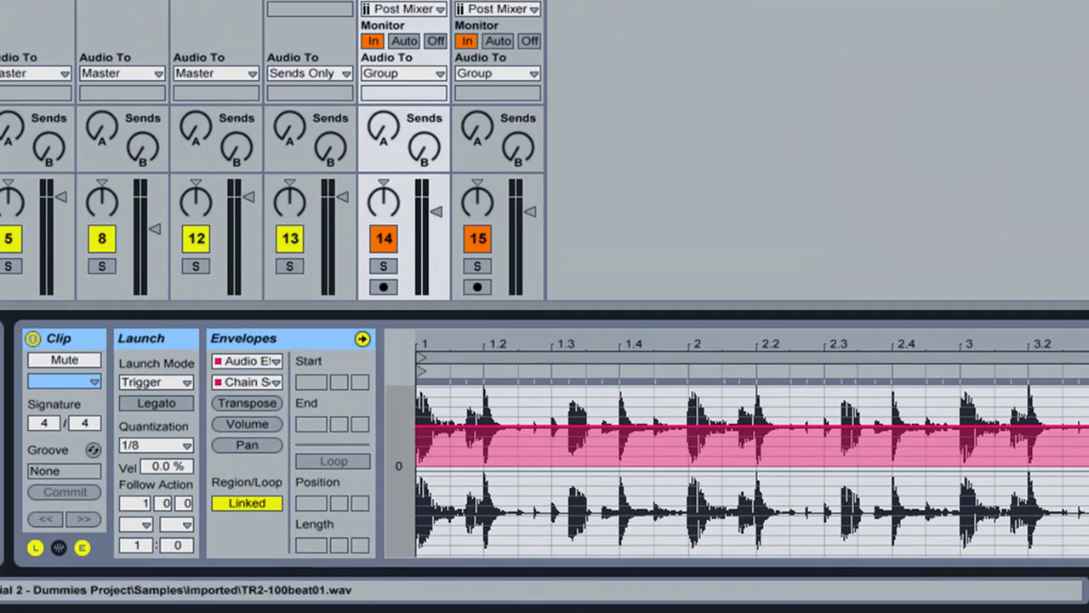
# - Show the Mixer track volume envelope of the Mute clips on PFX Rack 1 and PFX Rack 2
pyautogui.click(259, 361)
pyautogui.click(270, 325)
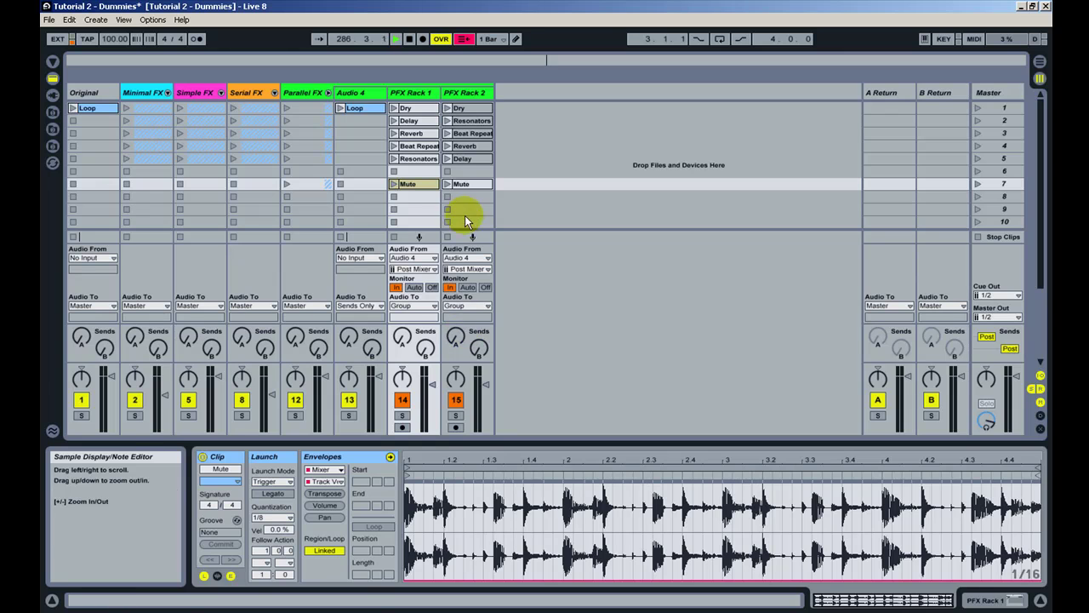
pyautogui.click(467, 184)
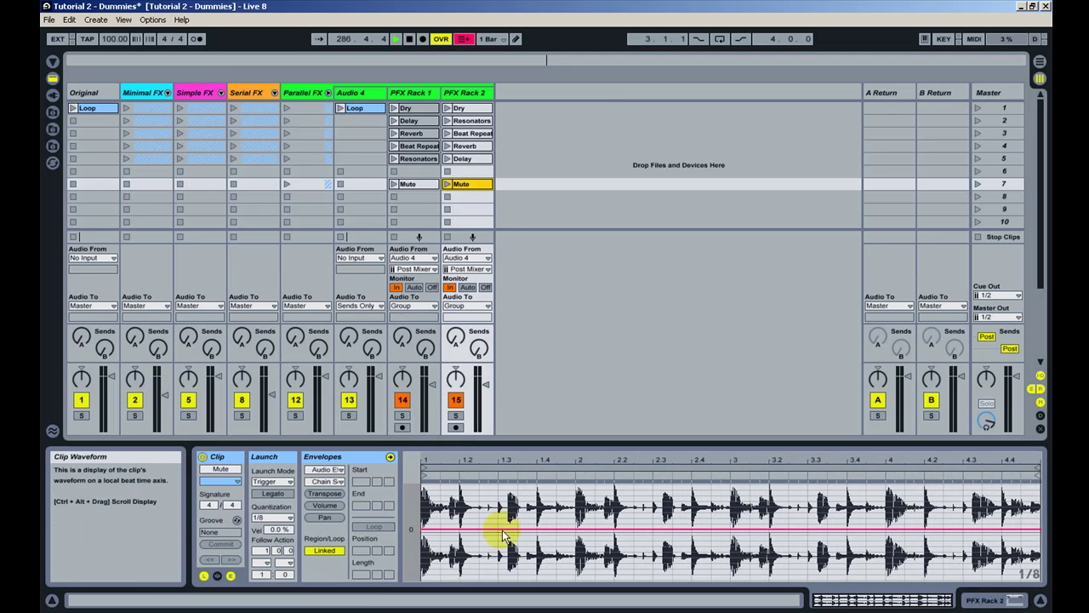
pyautogui.click(323, 469)
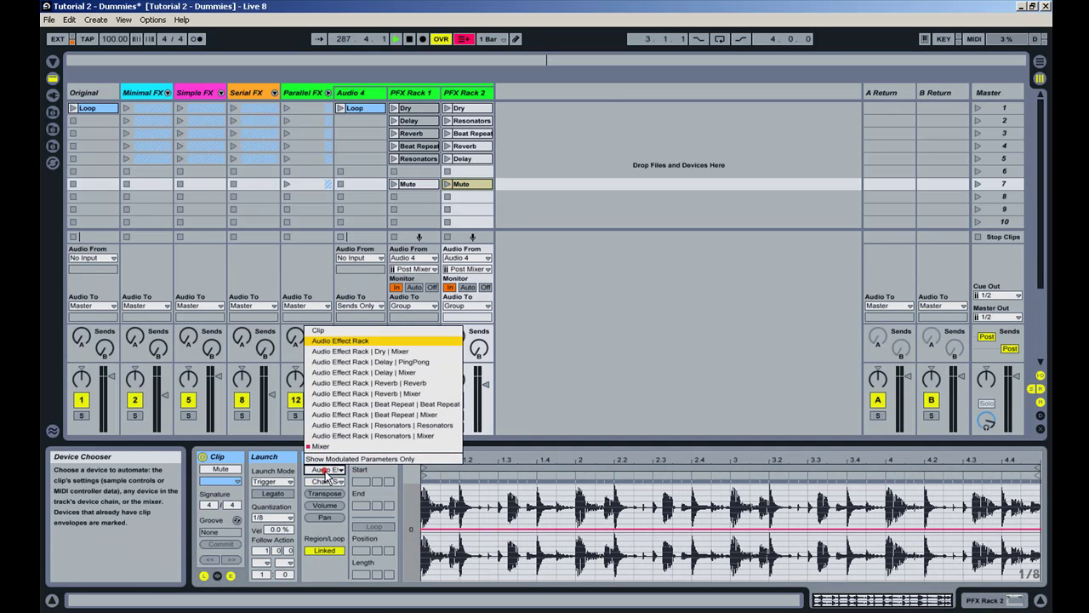
pyautogui.click(336, 375)
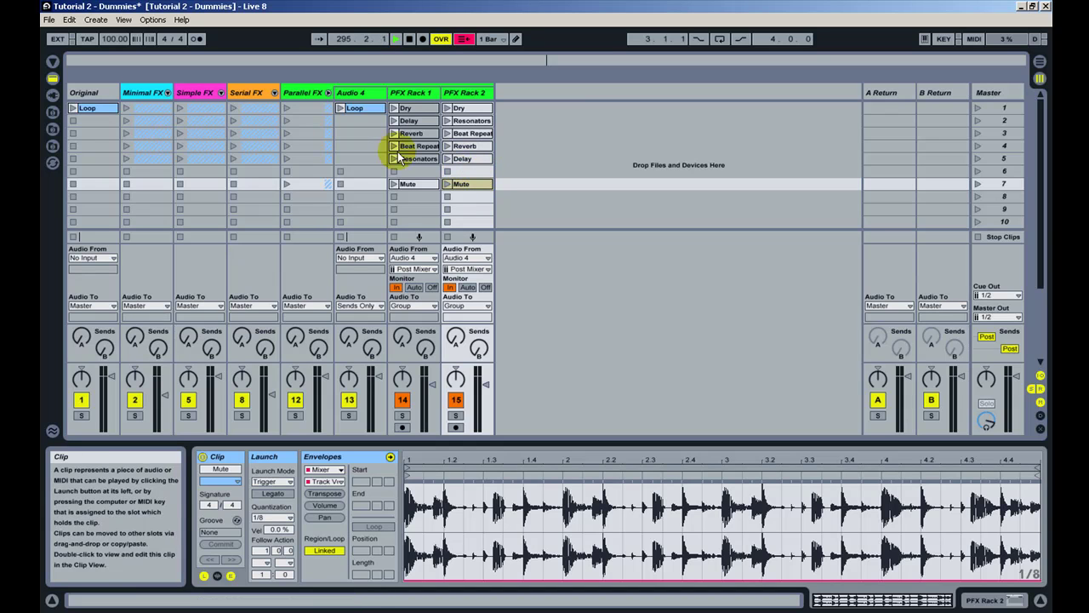
# - Launch Parallel FX's first row and PFX Rack 1's Delay clip, fading that track's volume to -inf and back to about -6 dB
pyautogui.click(288, 108)
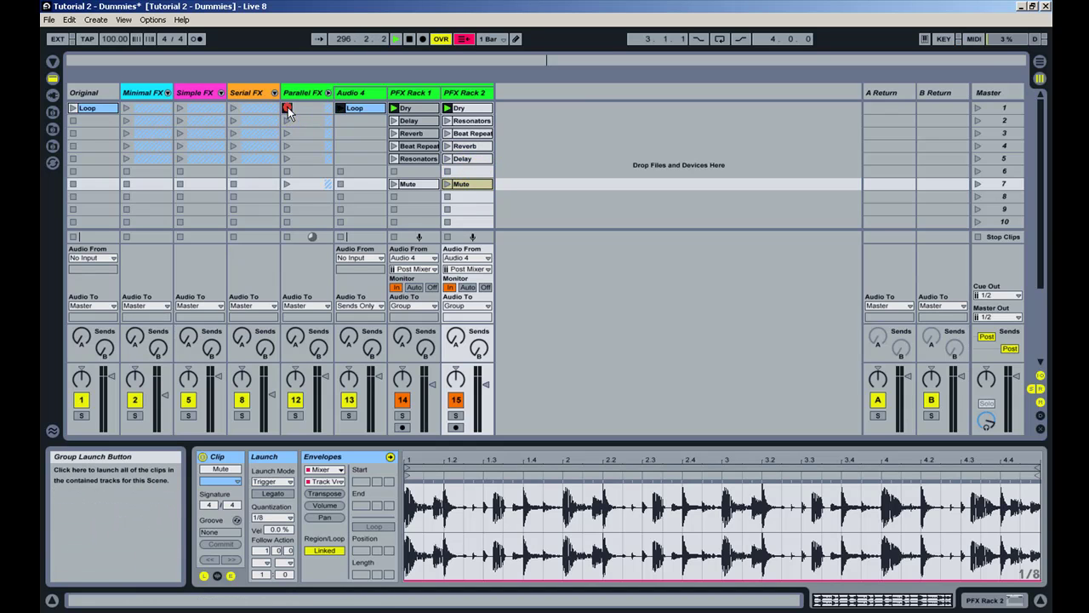
pyautogui.click(394, 123)
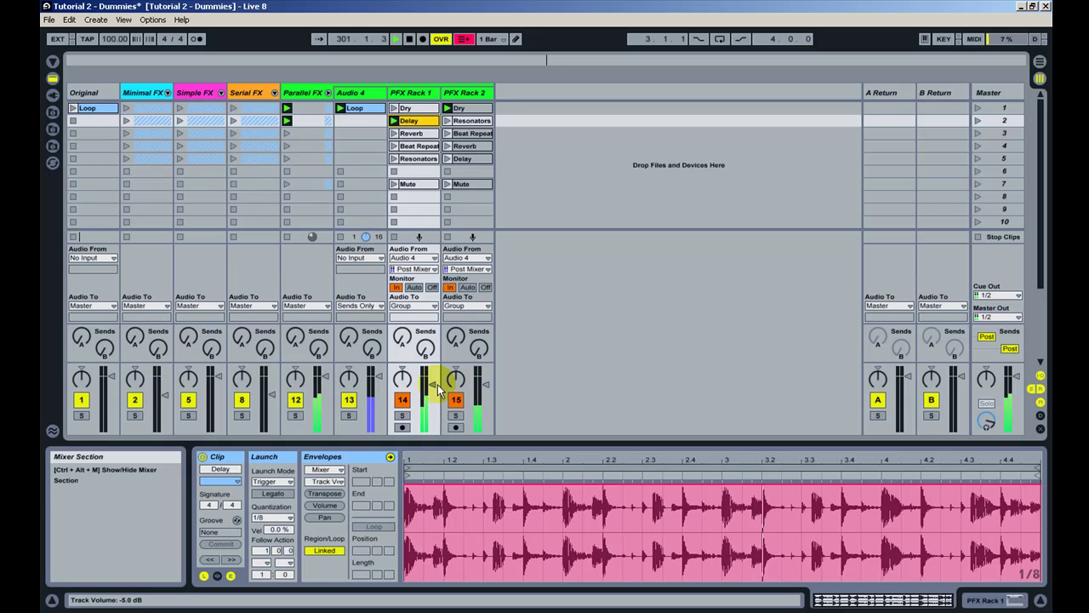
pyautogui.moveTo(437, 388); pyautogui.dragTo(434, 430)
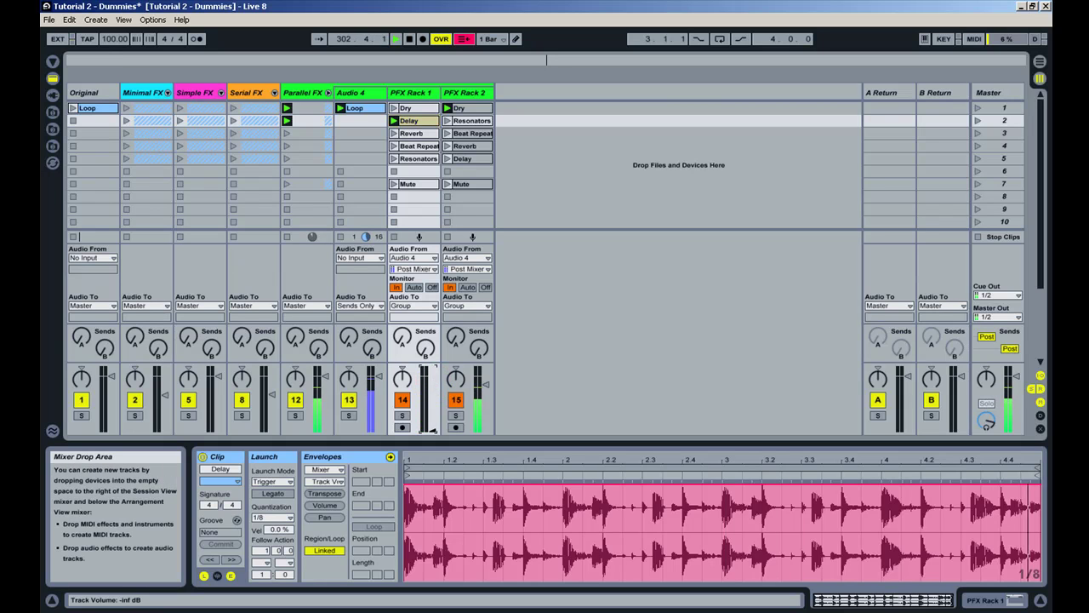
pyautogui.moveTo(434, 430); pyautogui.dragTo(432, 385)
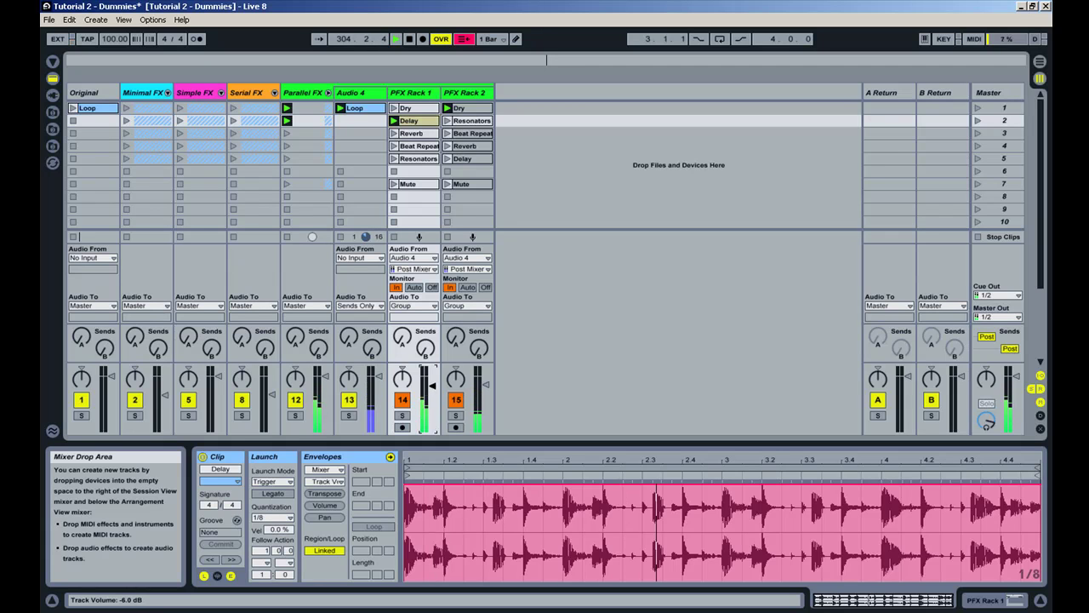
# - Launch PFX Rack 2's Reverb clip and vary both rack tracks' volumes, ending with Audio 4's volume lowered
pyautogui.click(447, 145)
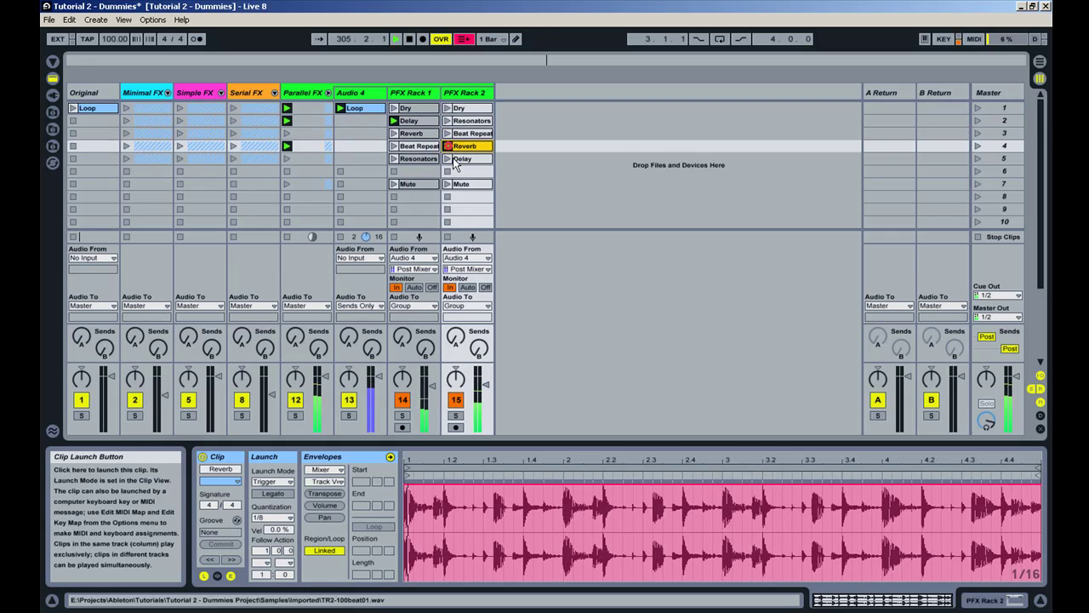
pyautogui.moveTo(486, 385)
pyautogui.mouseDown()
pyautogui.moveTo(486, 430)
pyautogui.moveTo(486, 385)
pyautogui.mouseUp()
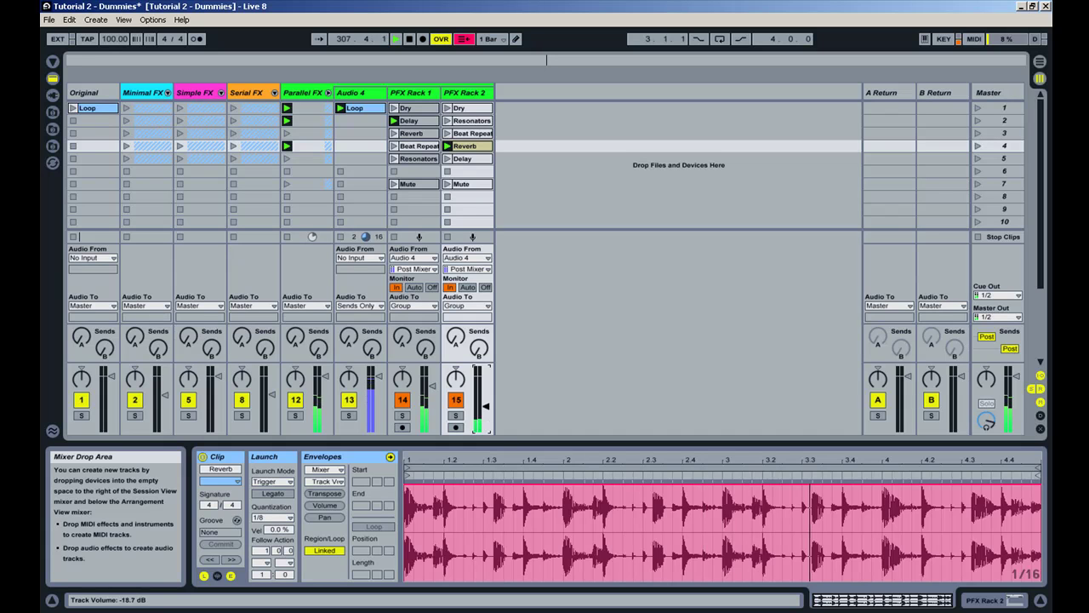
pyautogui.moveTo(433, 386); pyautogui.dragTo(433, 430)
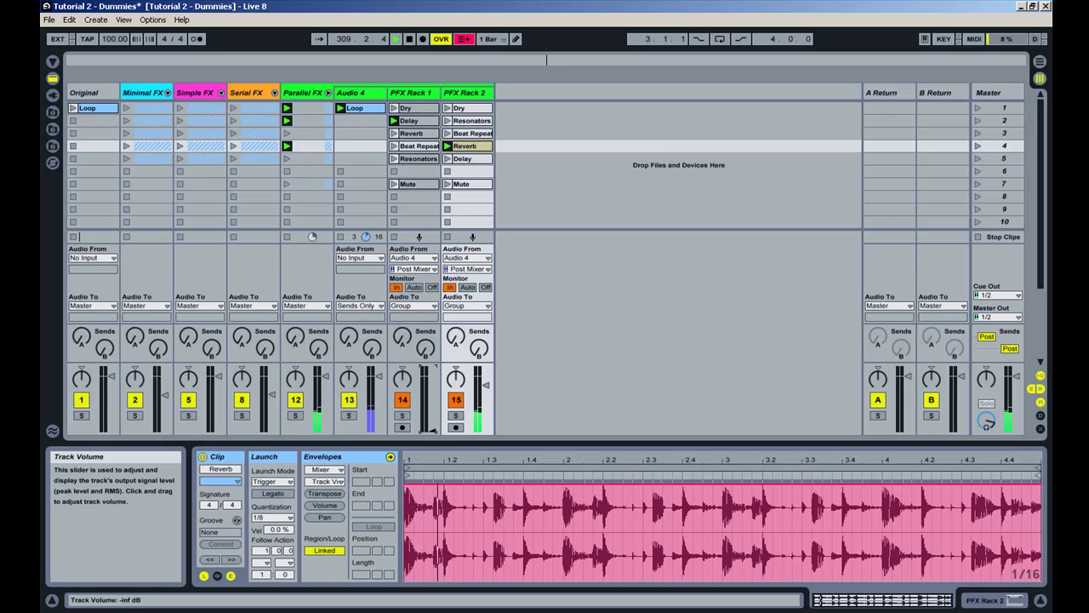
pyautogui.moveTo(433, 429); pyautogui.dragTo(376, 400)
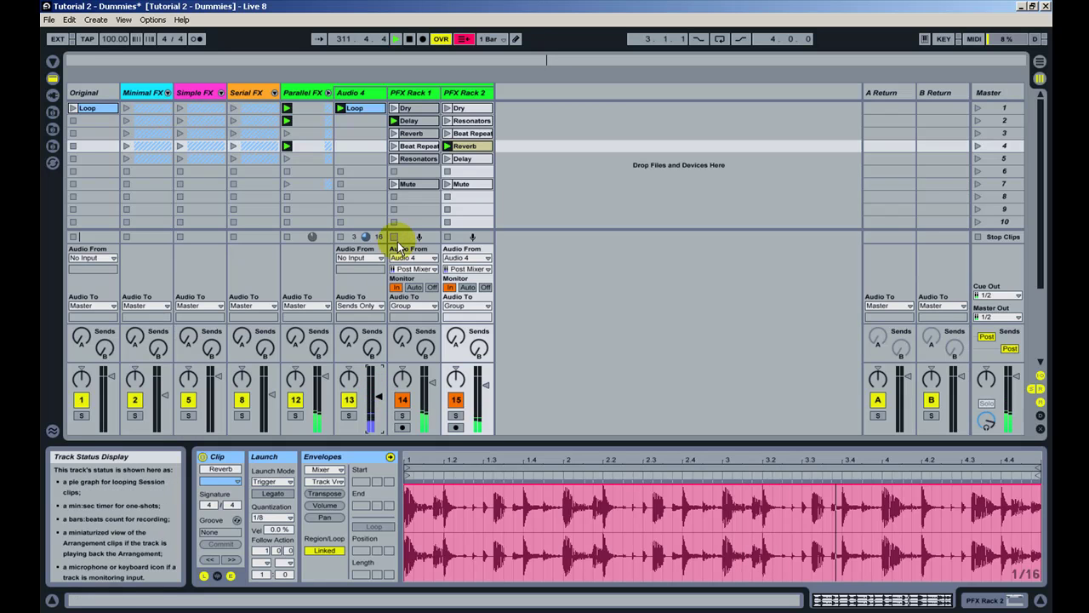
# - Stop PFX Rack 2's Reverb clip and launch its Mute clip, ending with playback and all clips stopped
pyautogui.click(447, 238)
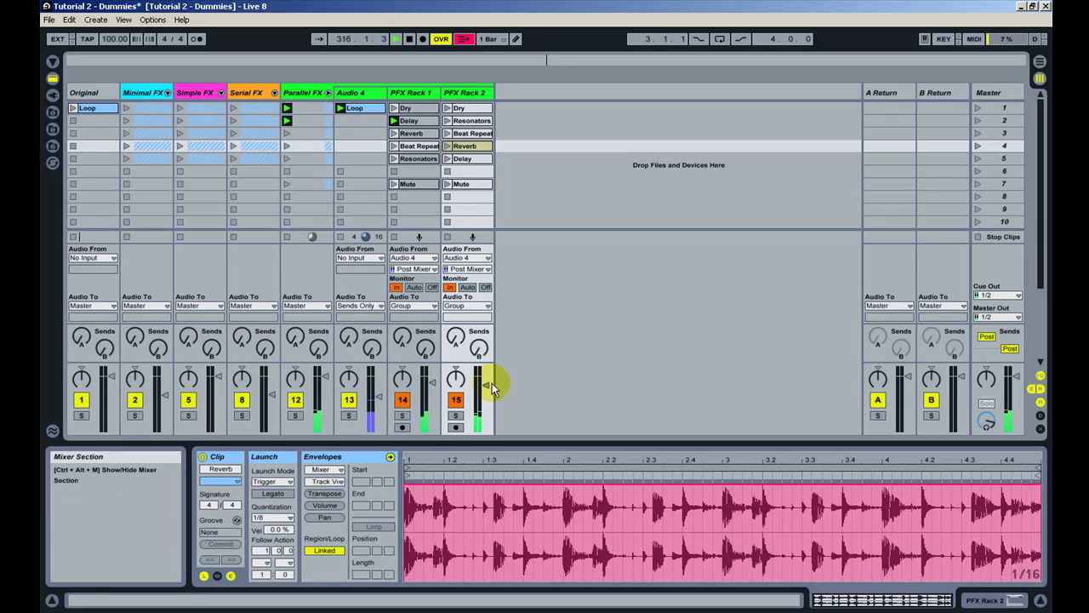
pyautogui.click(448, 184)
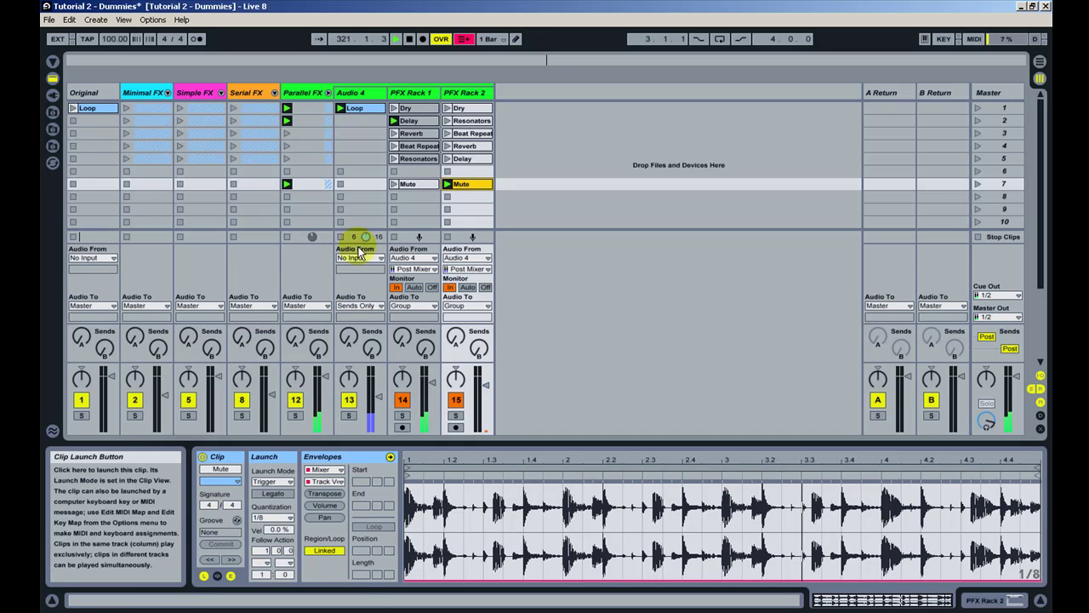
pyautogui.click(409, 39)
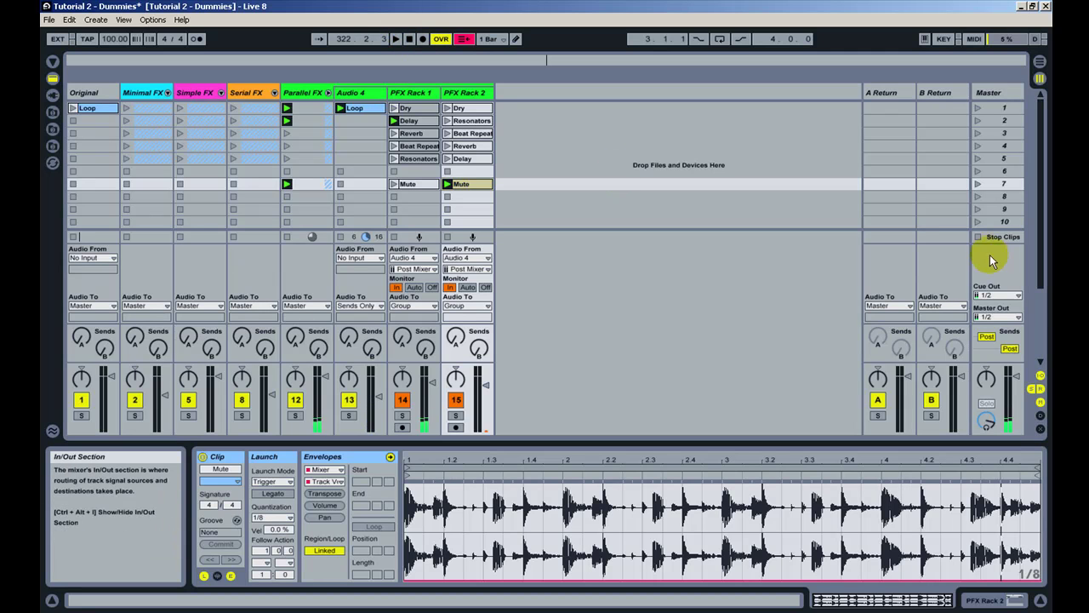
pyautogui.click(977, 236)
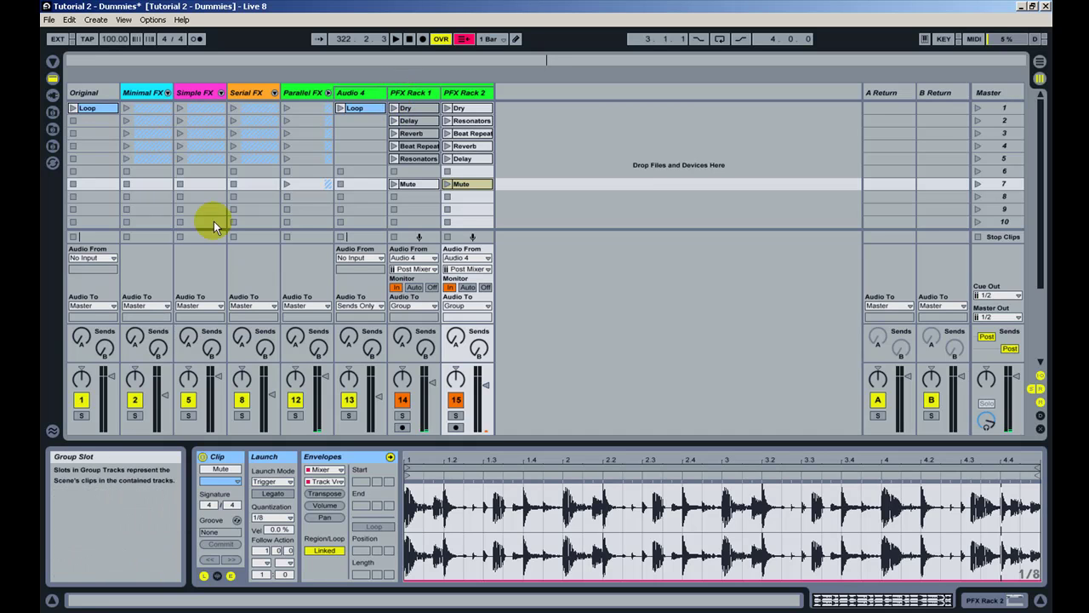
# - Display the device chain of the Parallel FX group track
pyautogui.click(300, 90)
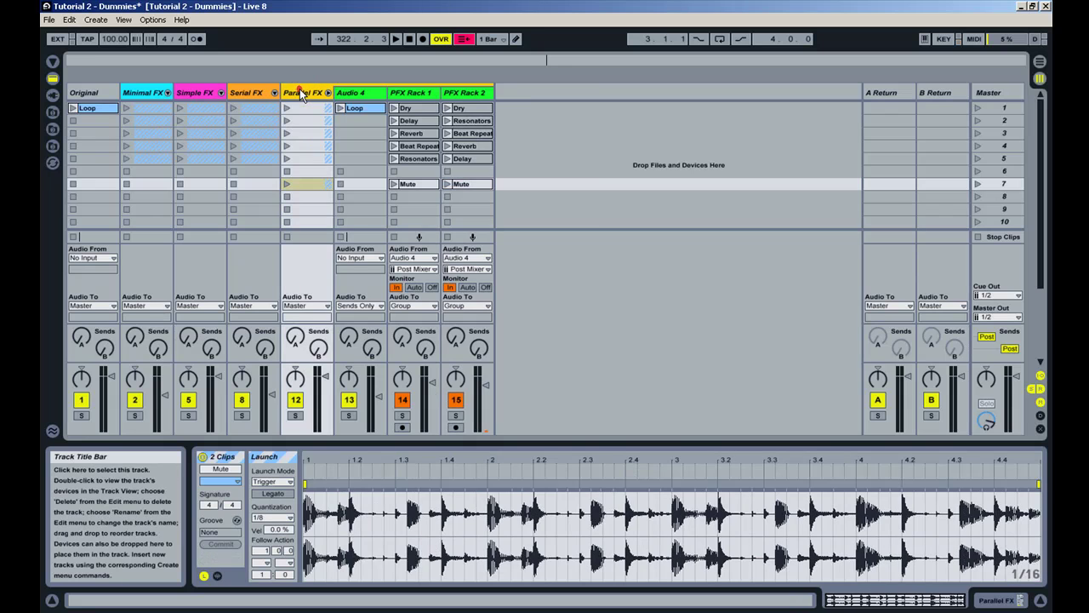
pyautogui.click(990, 599)
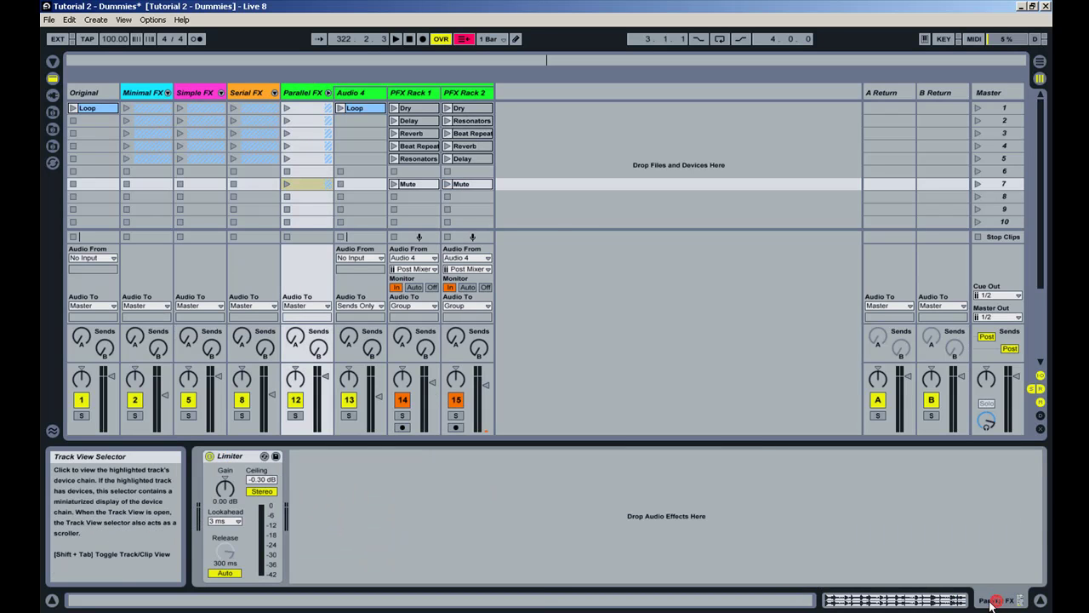